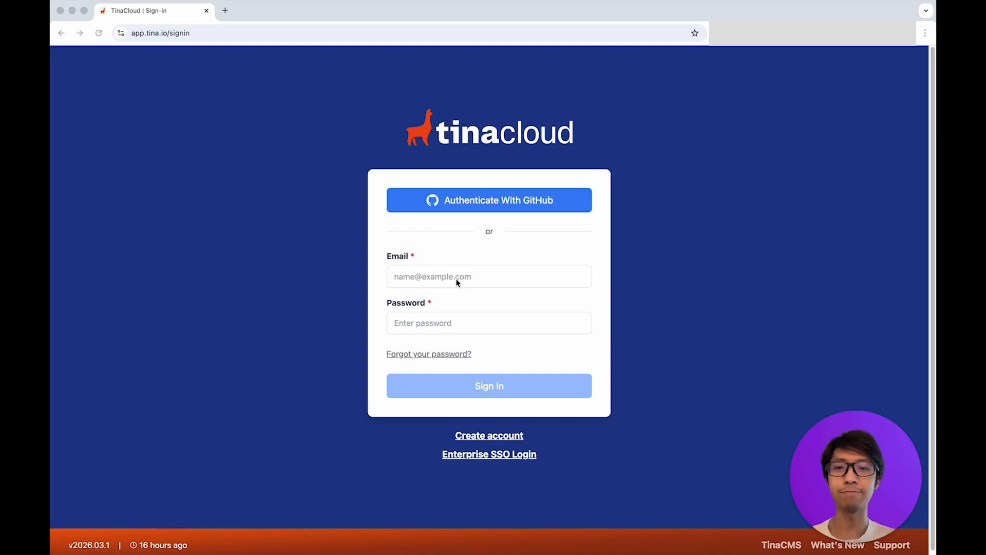
Sign in with the account's email and password and open the sanico.com.au project's site for editing with Tina
click(452, 280)
click(420, 307)
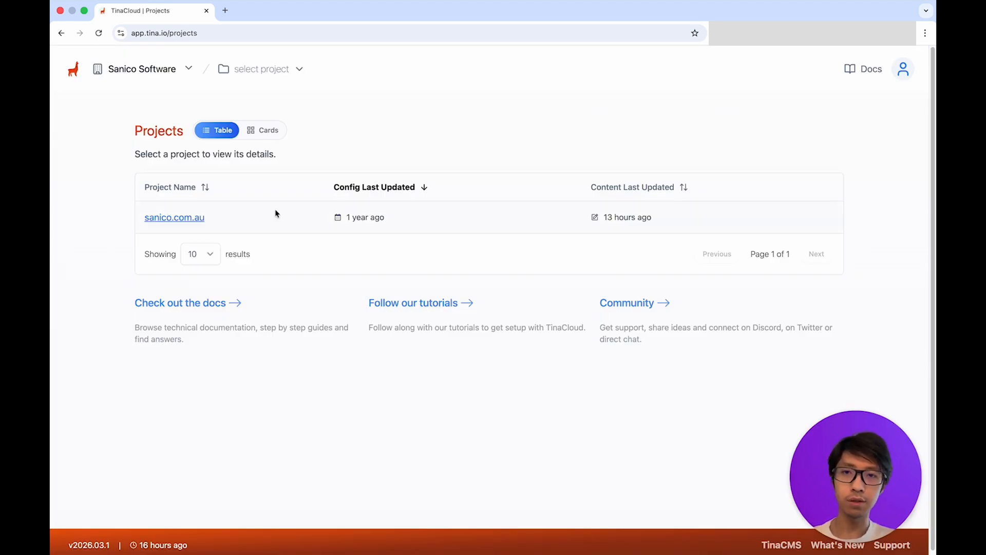
click(180, 217)
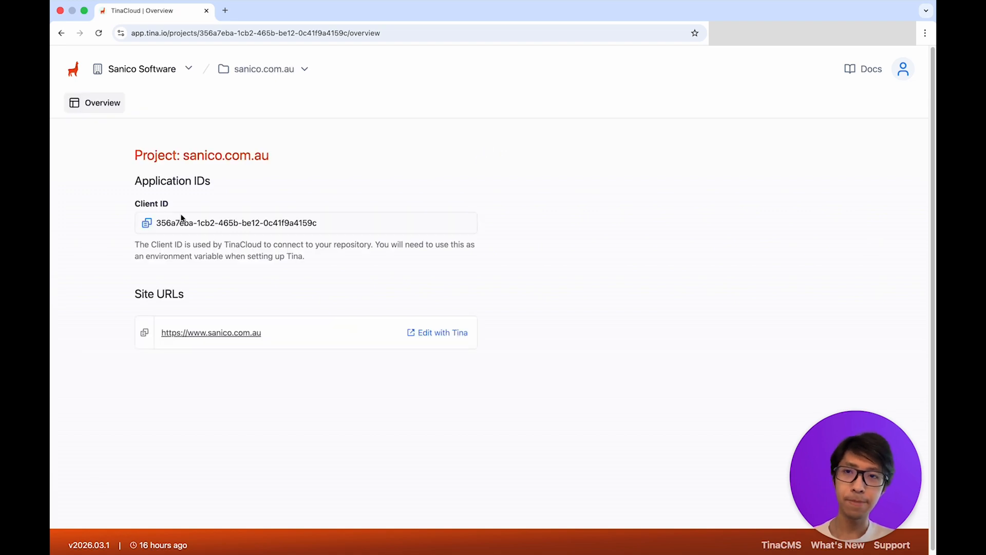
click(440, 335)
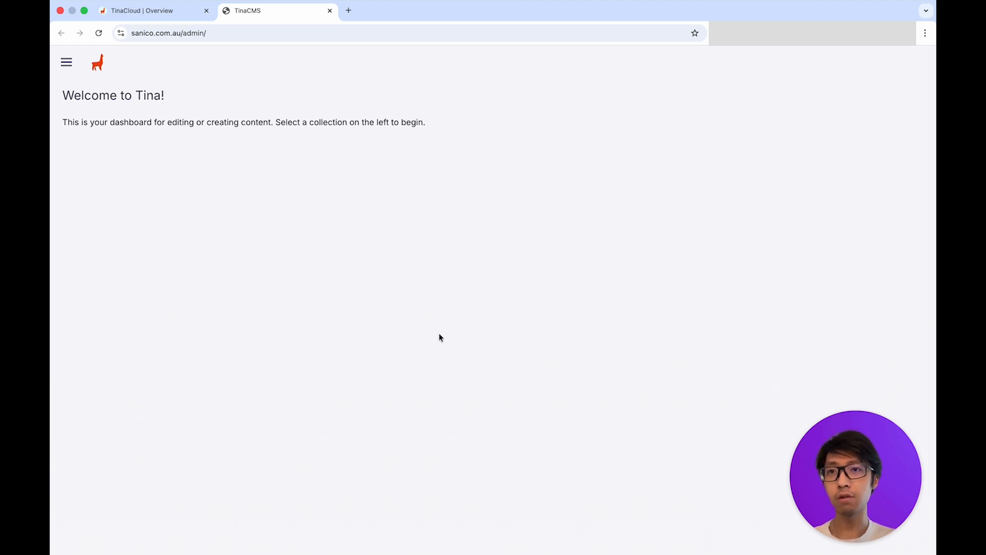
Open the Posts collection and start a new post file
click(71, 65)
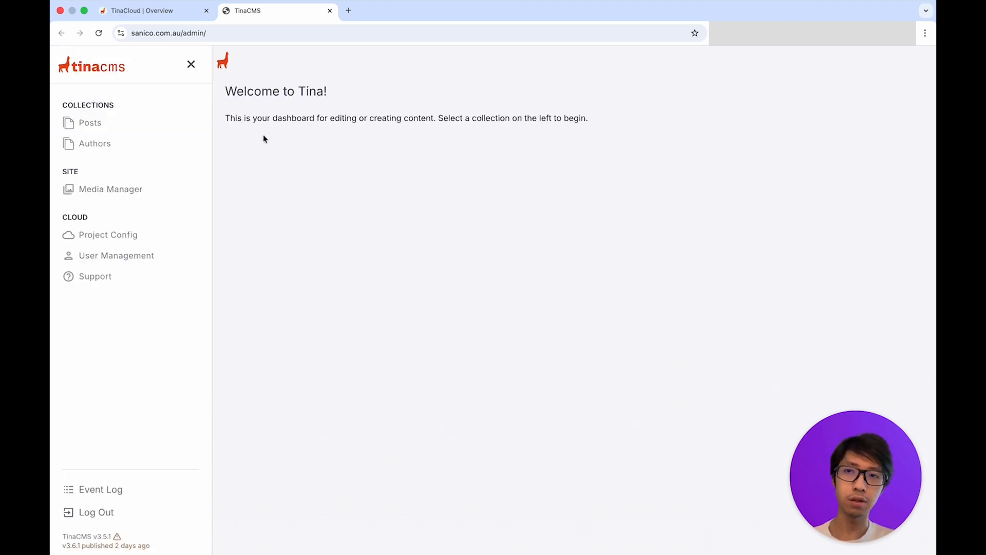
click(191, 64)
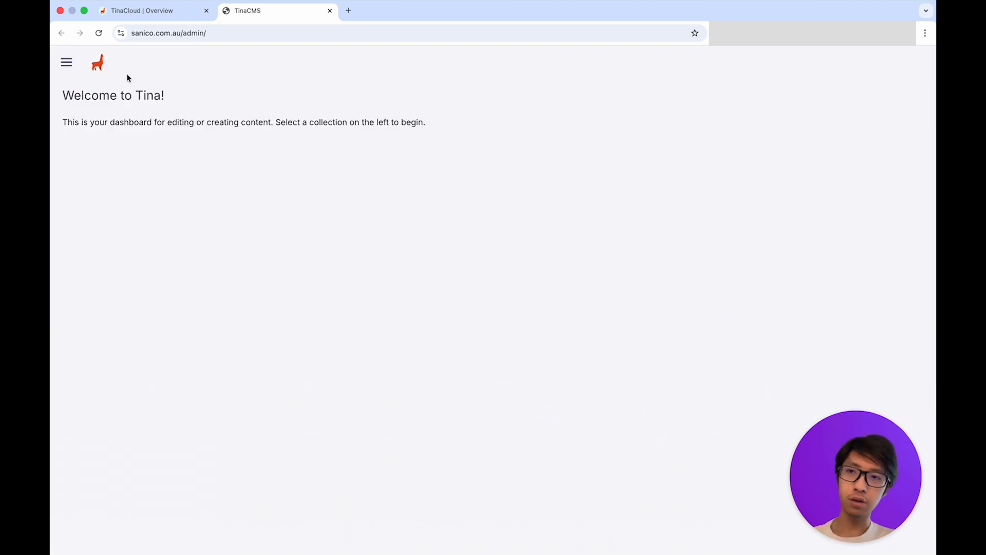
click(66, 62)
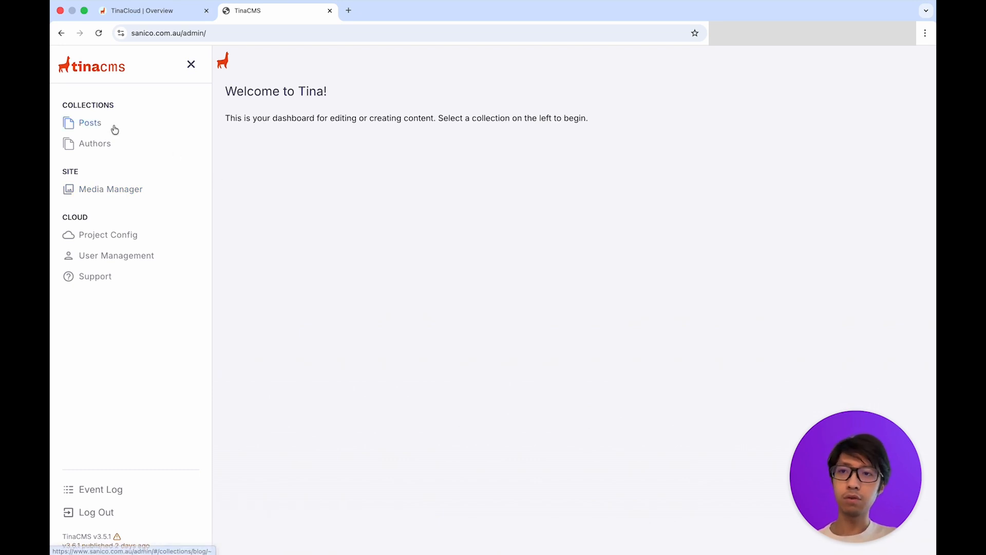
click(94, 129)
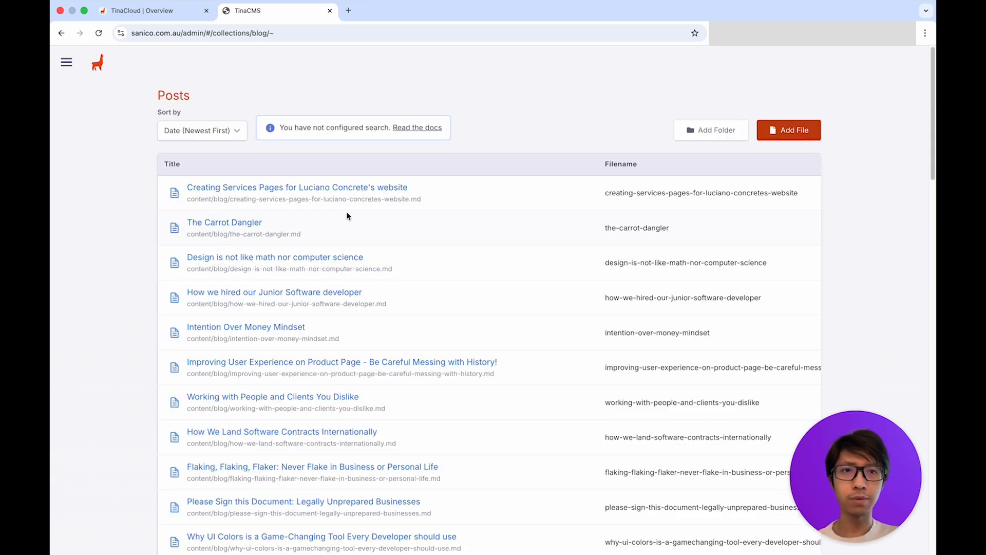
click(777, 132)
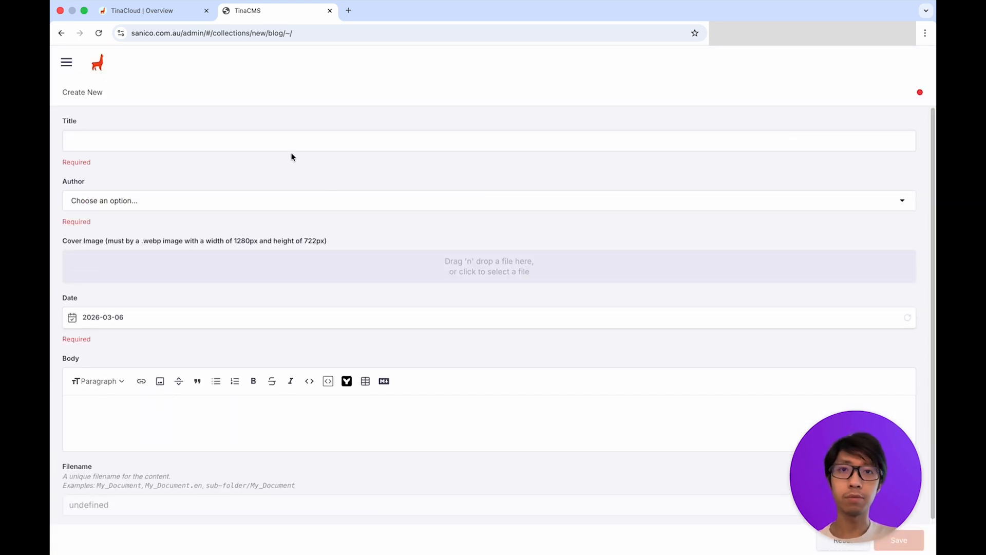
Title the post "Design is not like math" and assign the first listed author
click(262, 202)
click(218, 206)
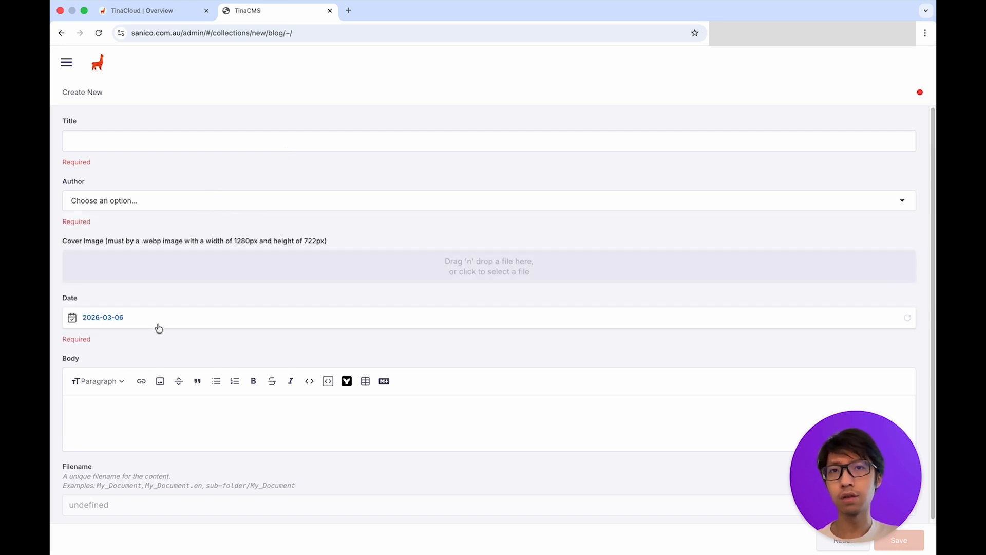
text(Design is not like math)
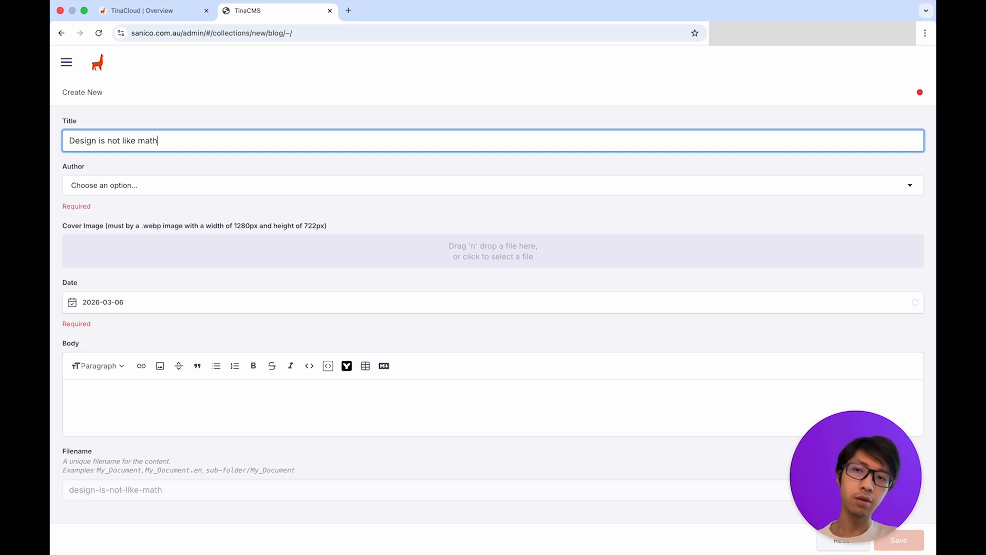
click(122, 186)
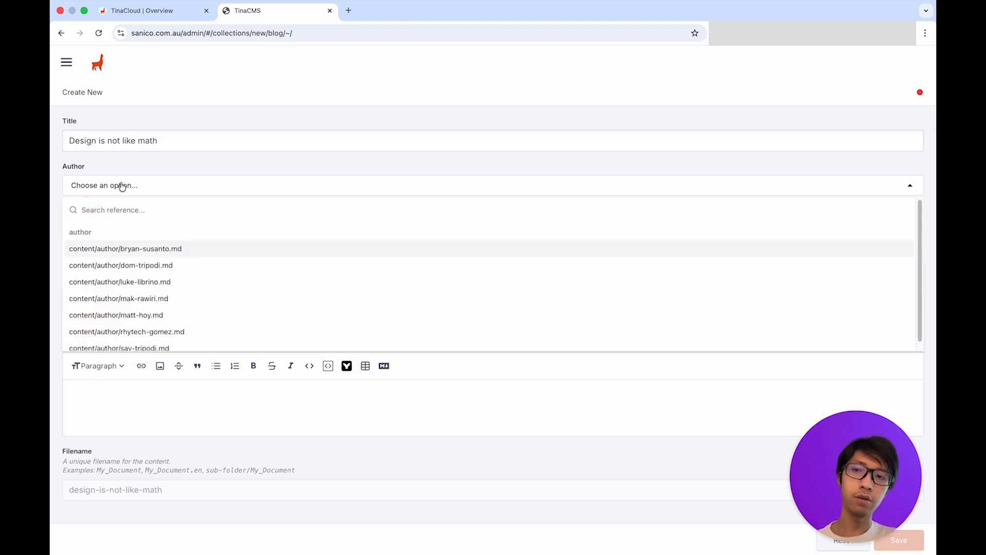
click(127, 251)
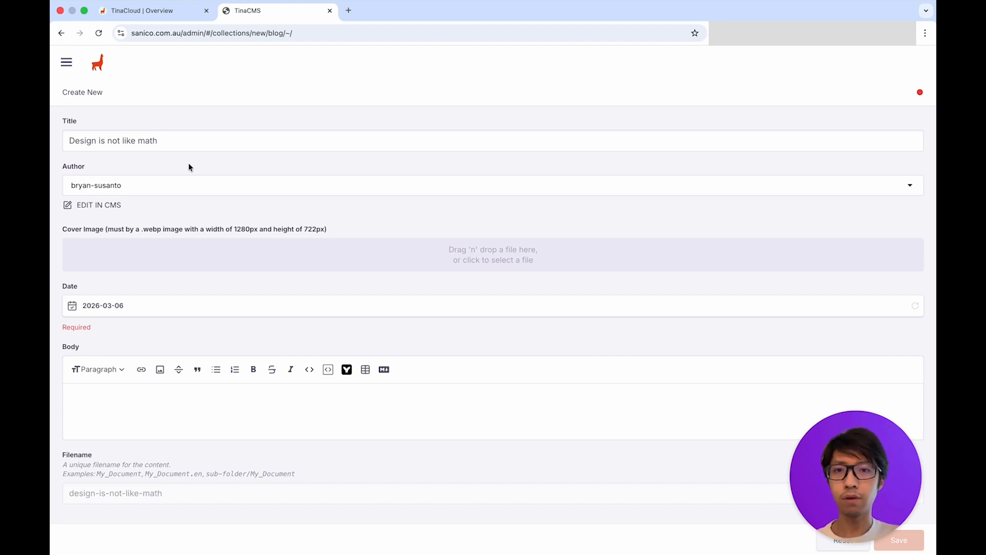
click(62, 65)
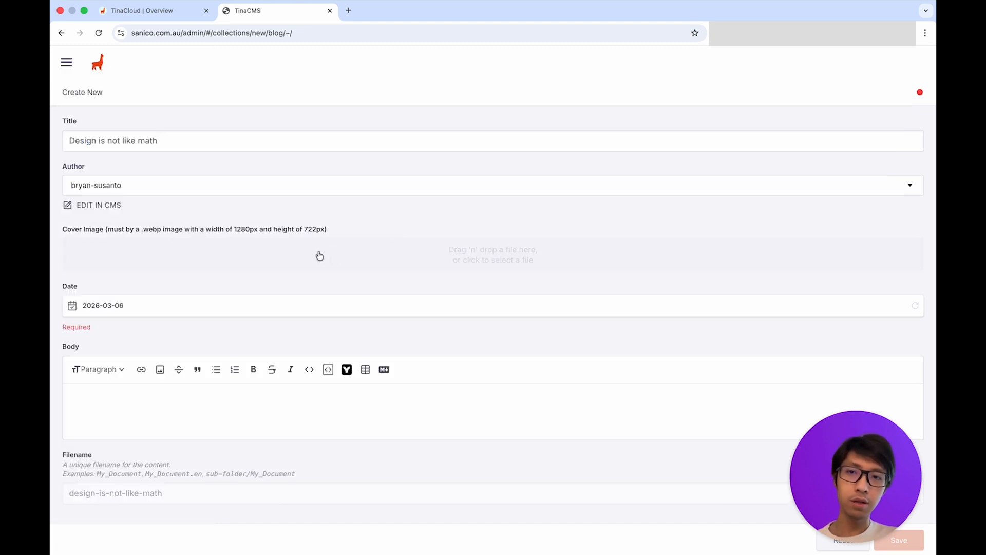
Insert the "CompSci !== Design" cover image from the Blog media folder Design-Is-Not-Like-Math-Nor-Computer-Science-1
click(392, 258)
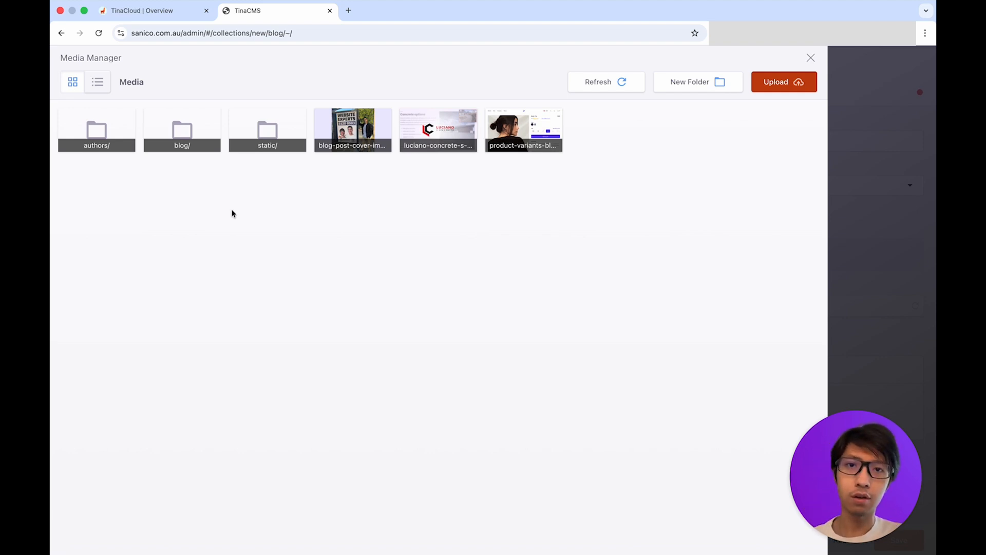
click(187, 137)
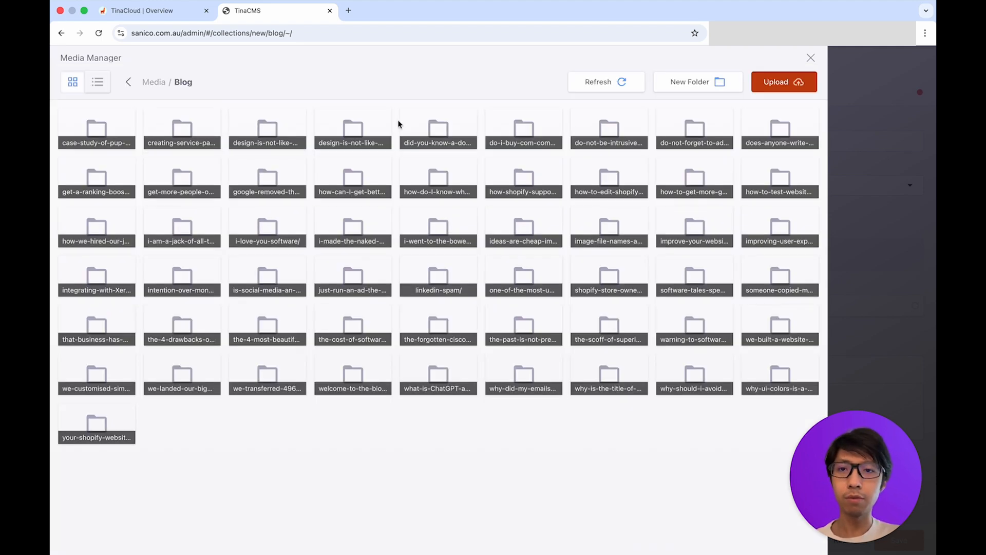
click(272, 143)
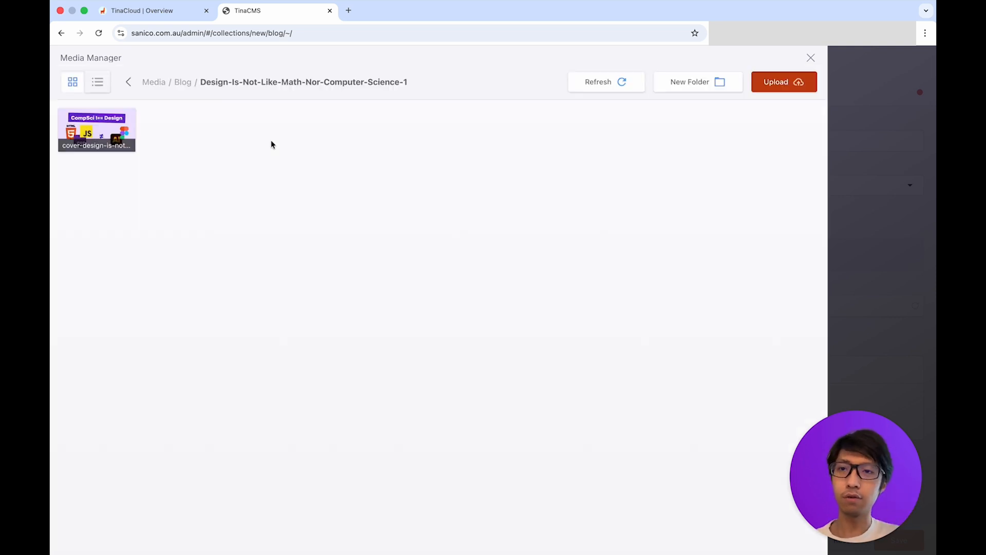
click(183, 82)
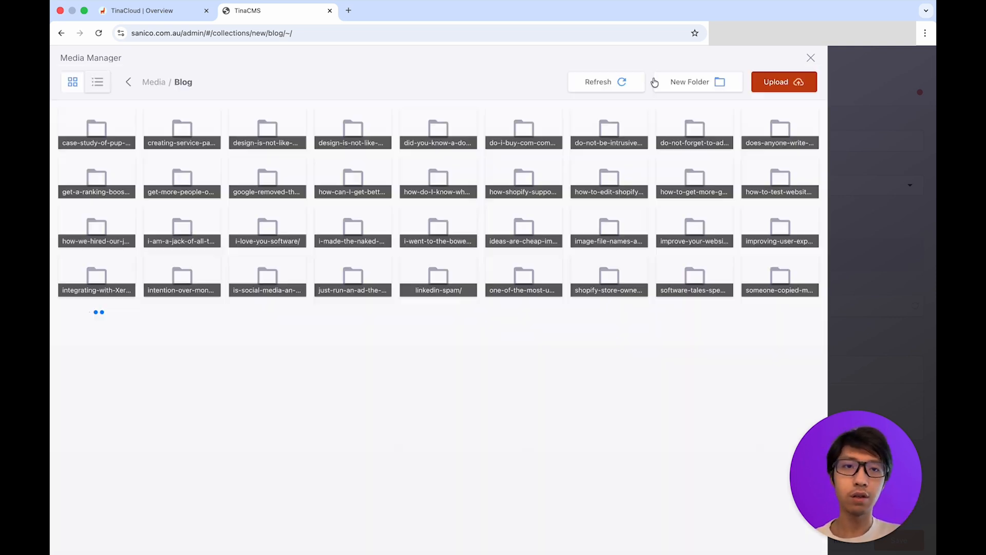
click(249, 139)
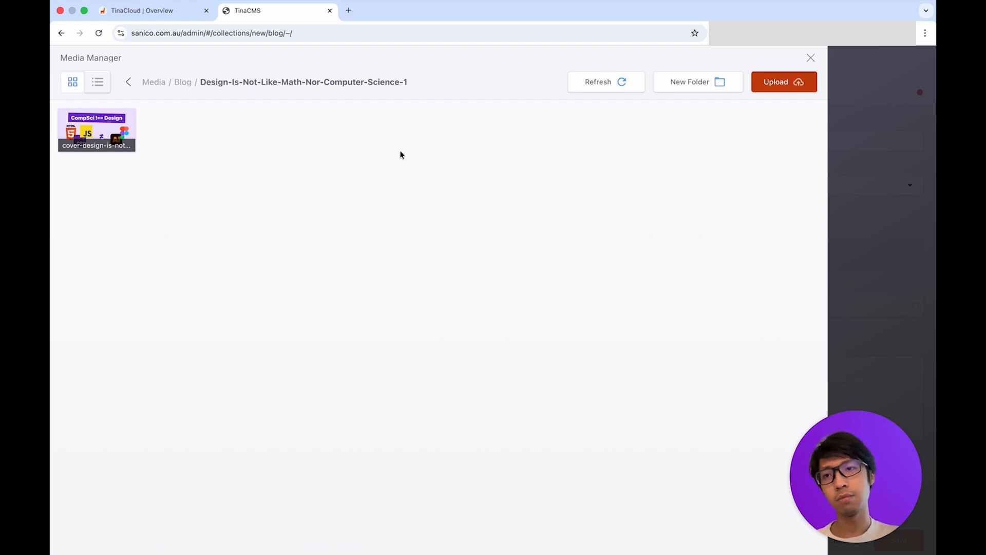
click(114, 137)
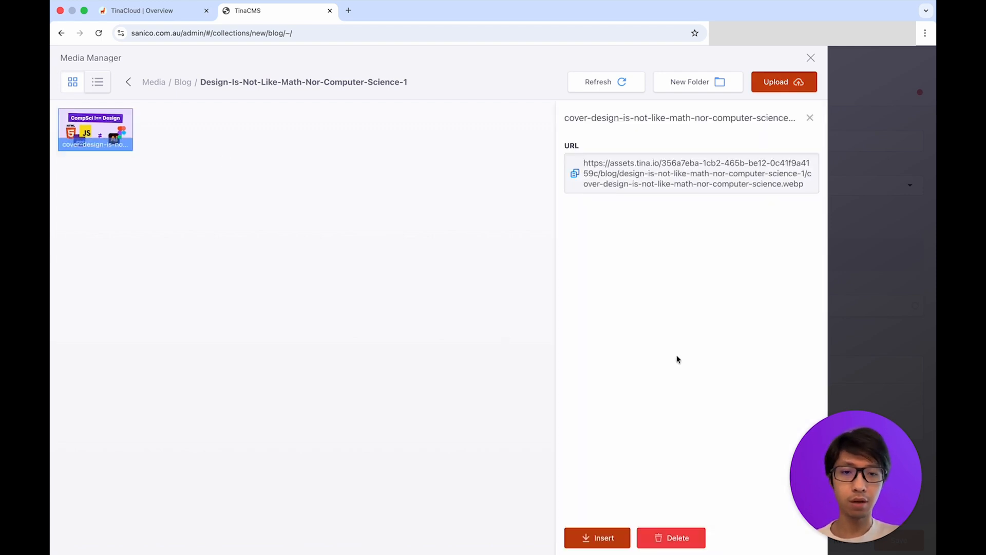
click(586, 537)
Set the post date to 2026-03-16
scroll(368, 313, down, 2)
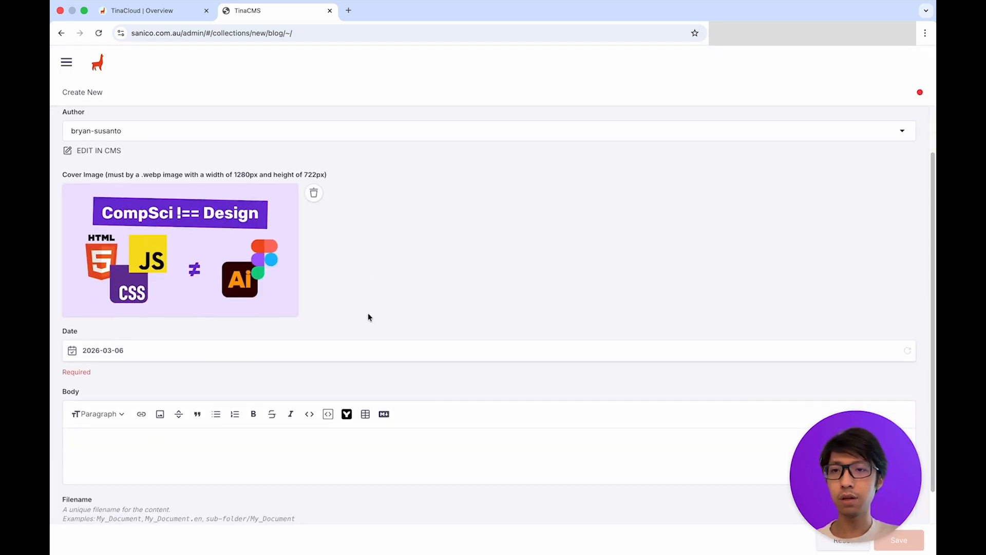
click(214, 328)
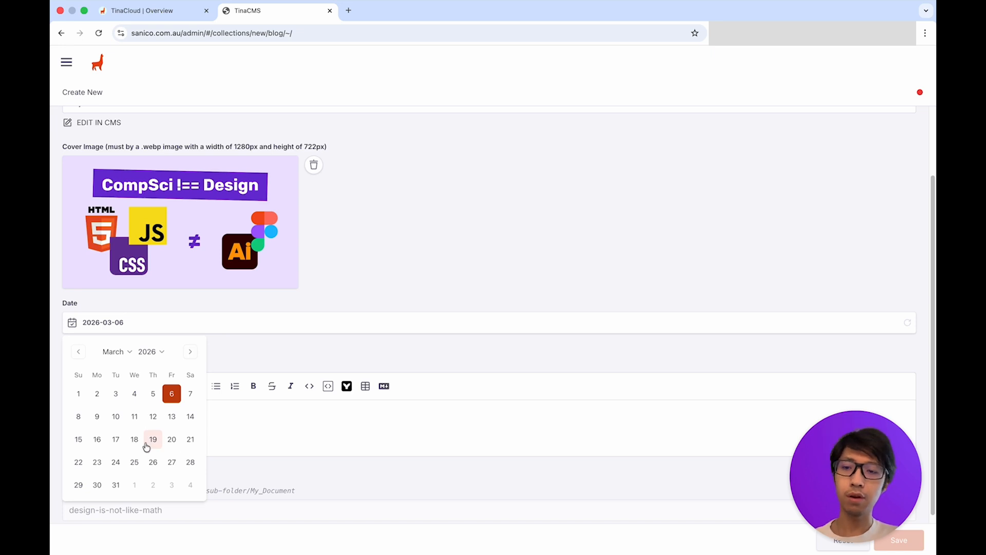
click(97, 440)
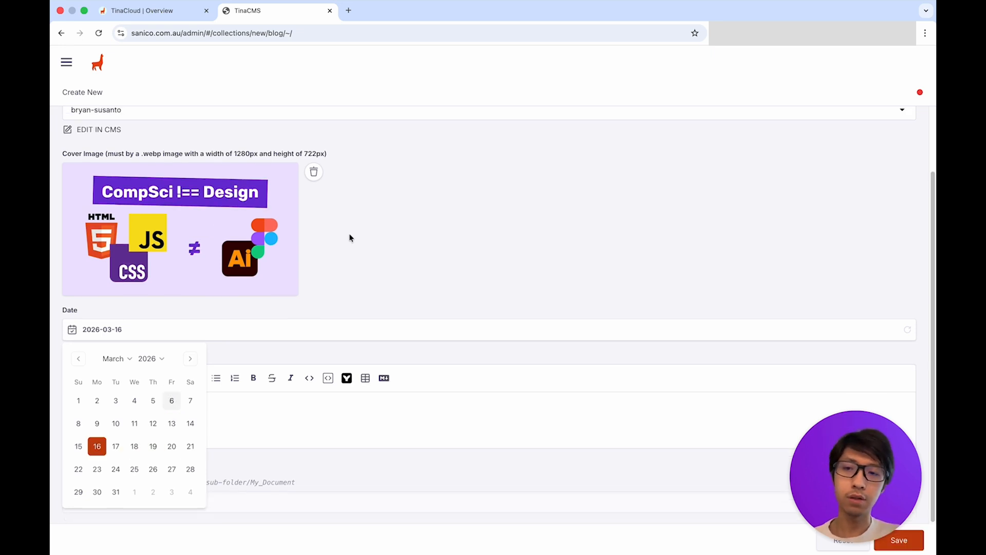
click(411, 234)
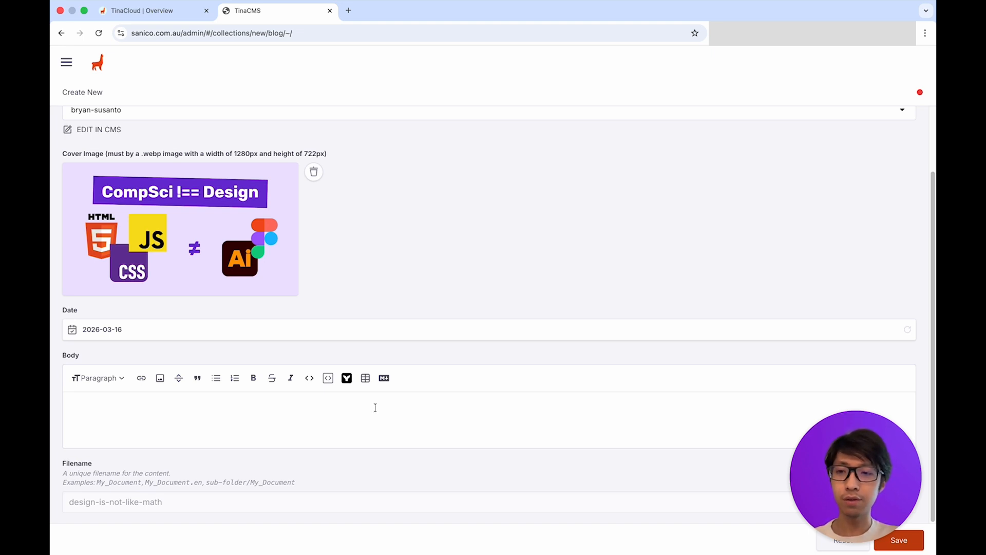
Paste the copied article text into the post body using the rich-text editor
click(384, 379)
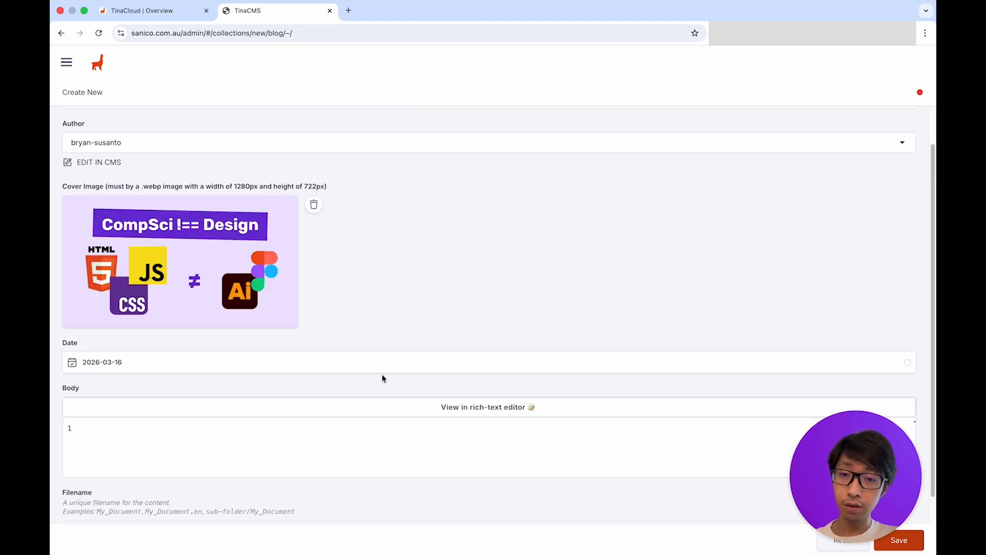
click(330, 411)
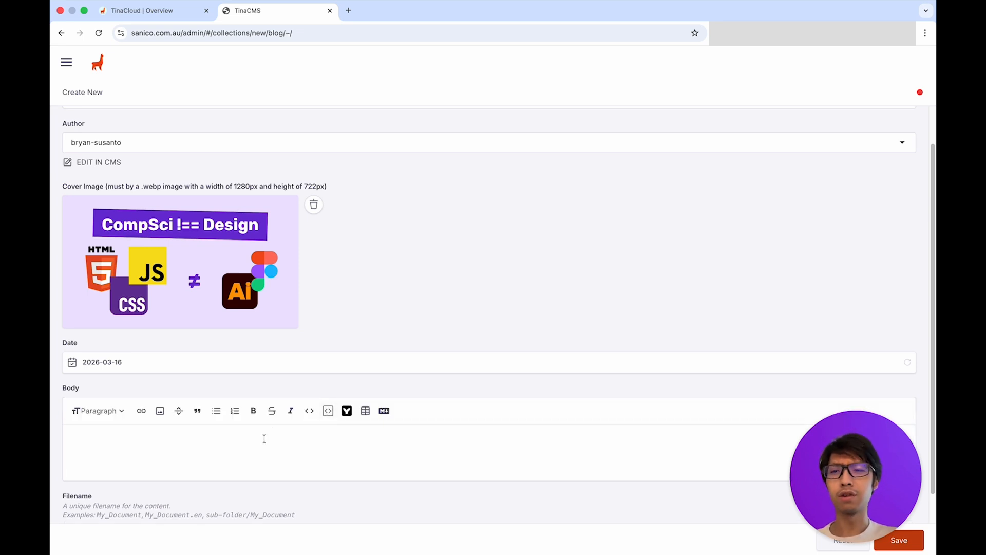
scroll(264, 439, down, 2)
scroll(242, 425, down, 1)
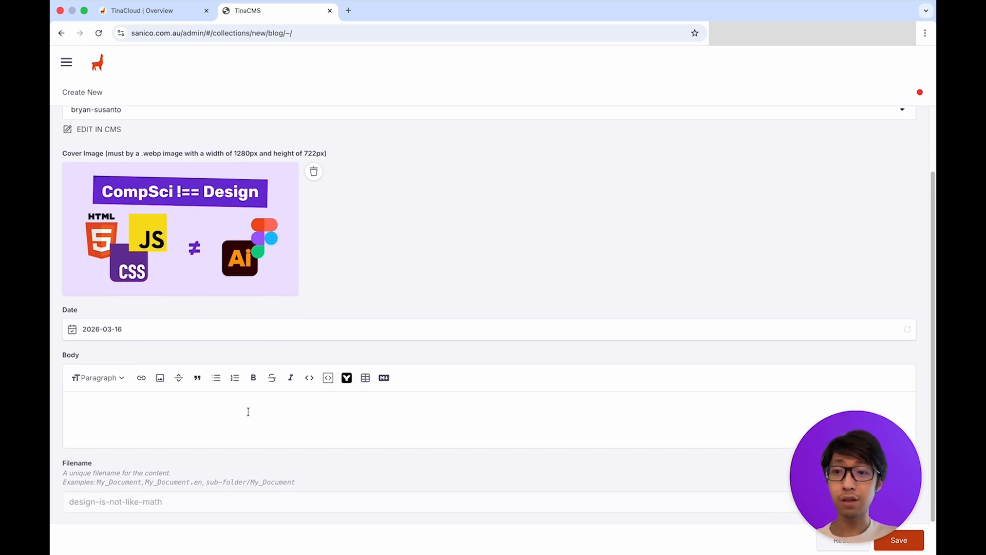
click(249, 411)
key(cmd+v)
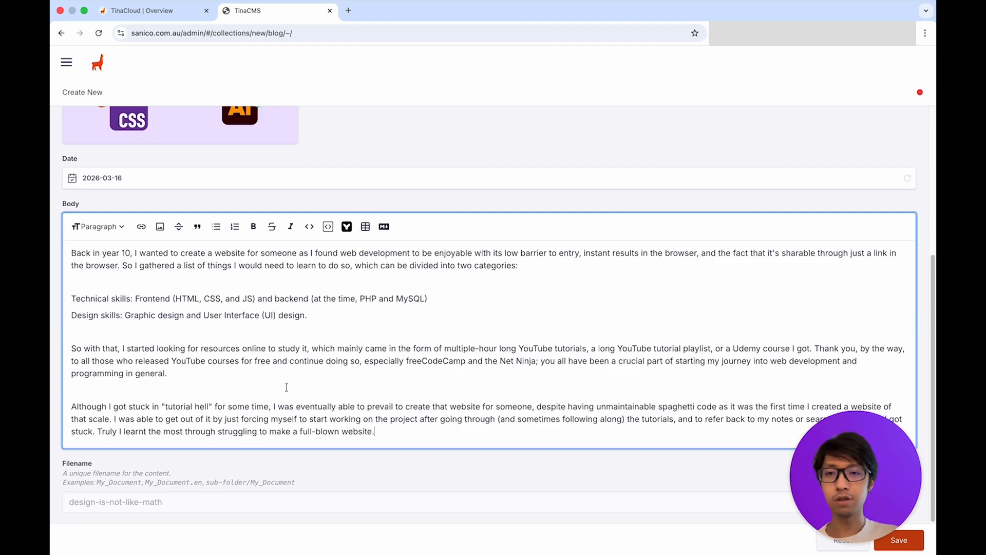
Format the "Technical skills" and "Design skills" lines in the body as a numbered list
click(331, 318)
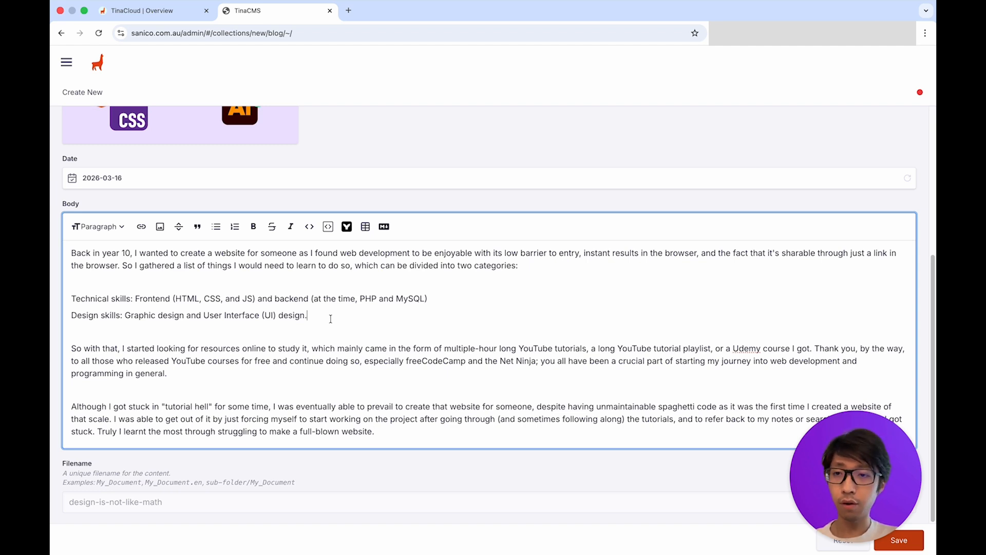
drag(331, 318, 64, 297)
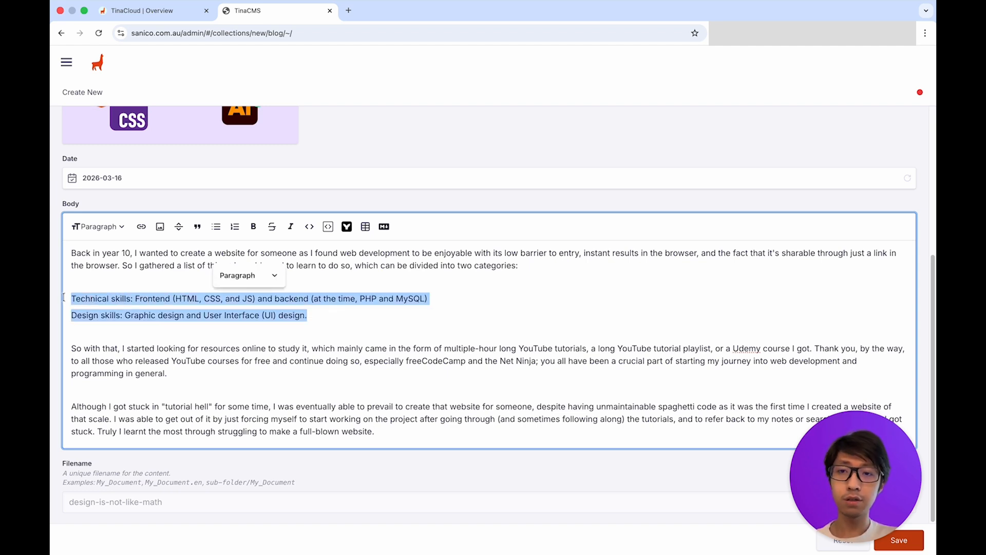
click(235, 227)
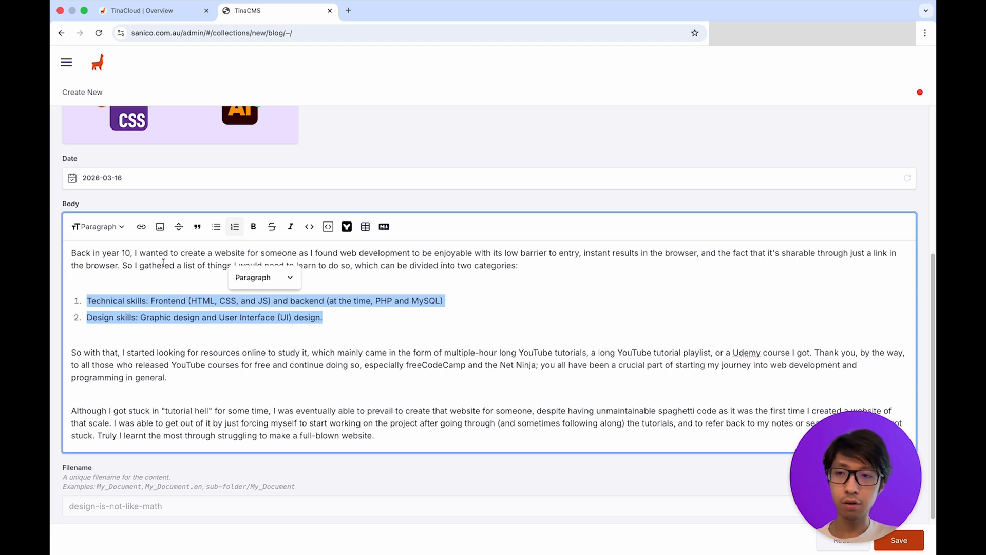
Remove the blank lines around the numbered list and between the body paragraphs
click(142, 281)
key(BackSpace)
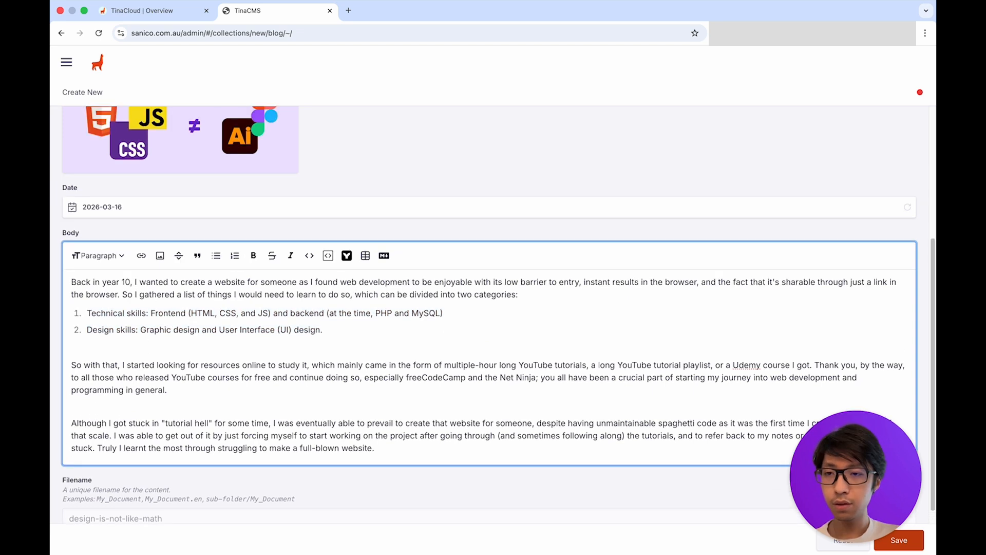
key(BackSpace)
click(107, 389)
key(BackSpace)
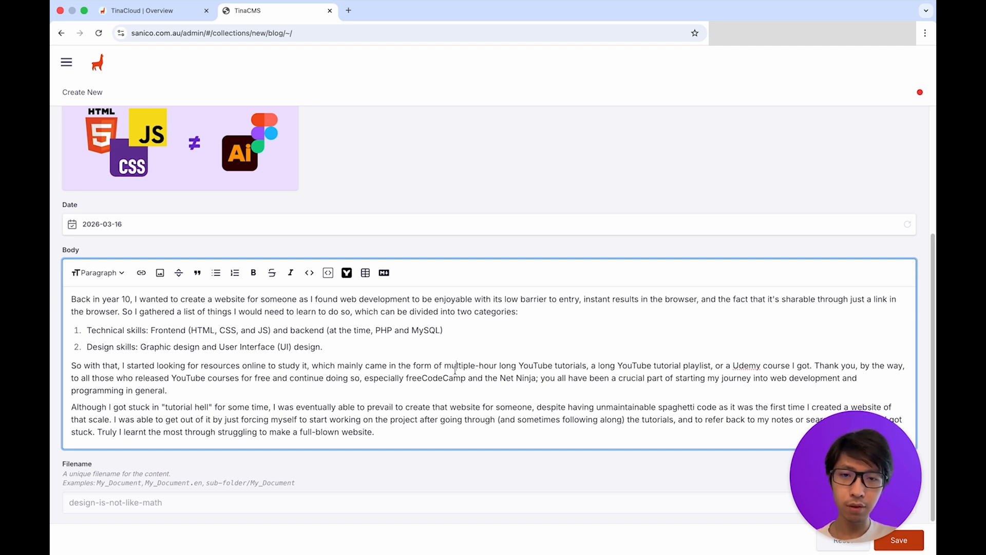
drag(466, 380, 405, 383)
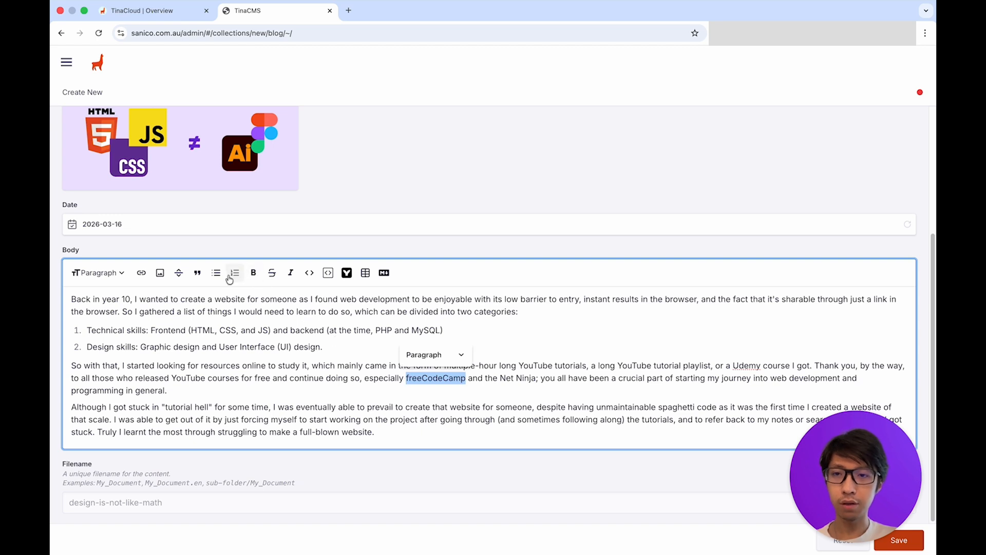
click(141, 274)
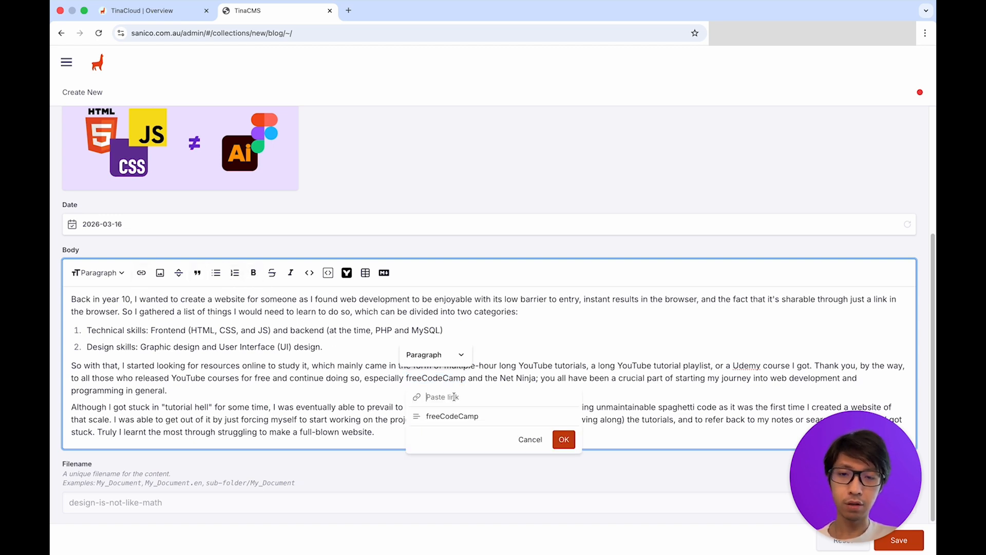
text(d)
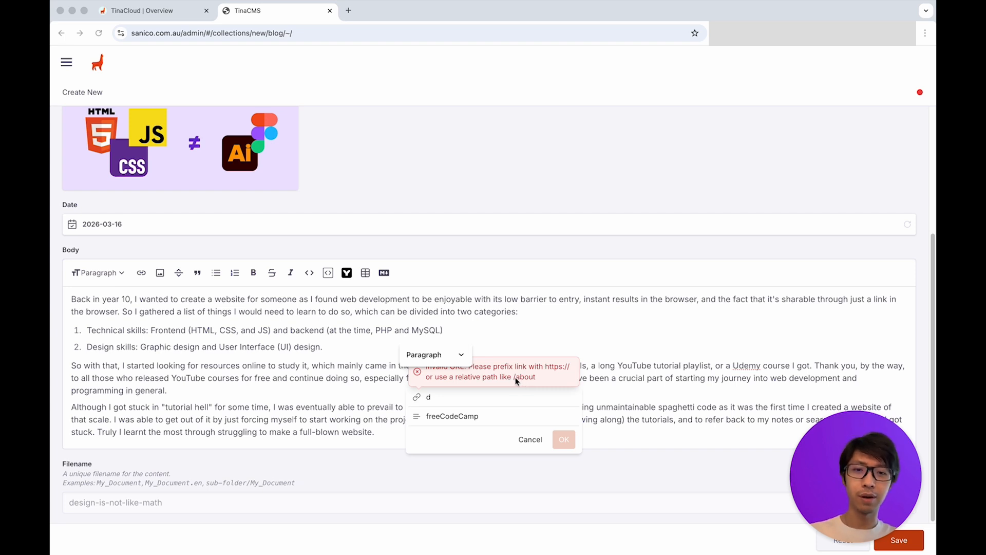
click(454, 396)
key(BackSpace)
text(https://youtube.com/@freeCodeCamp)
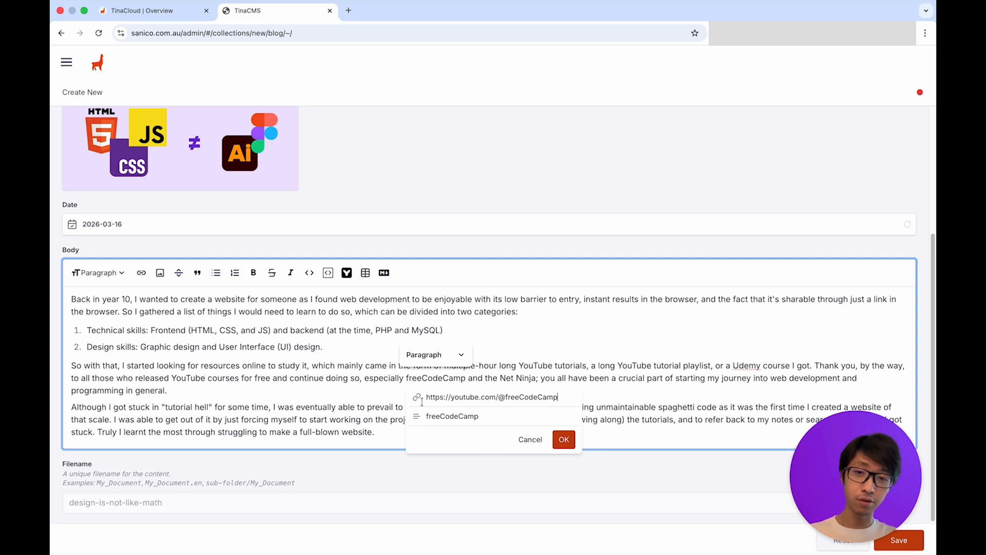
drag(426, 400, 448, 400)
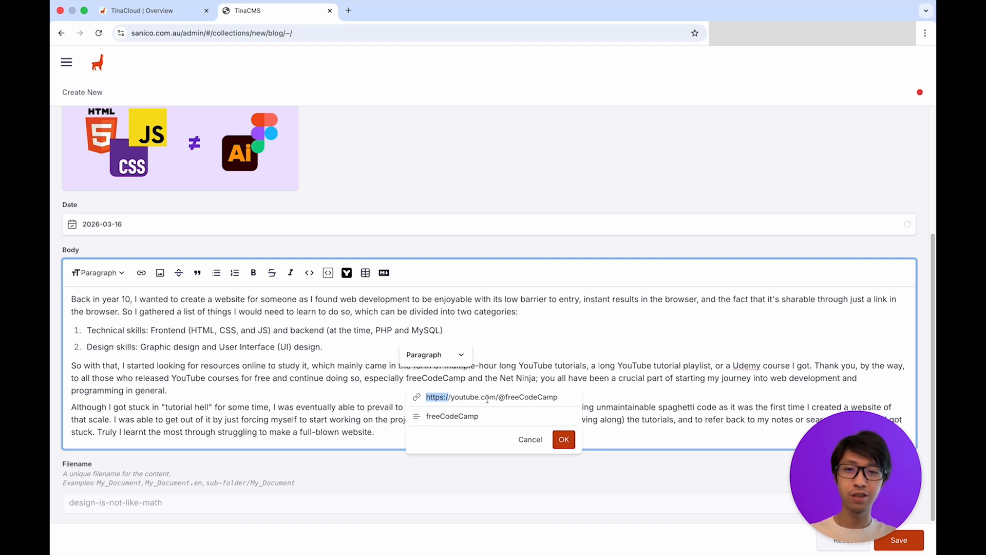
click(564, 440)
click(519, 377)
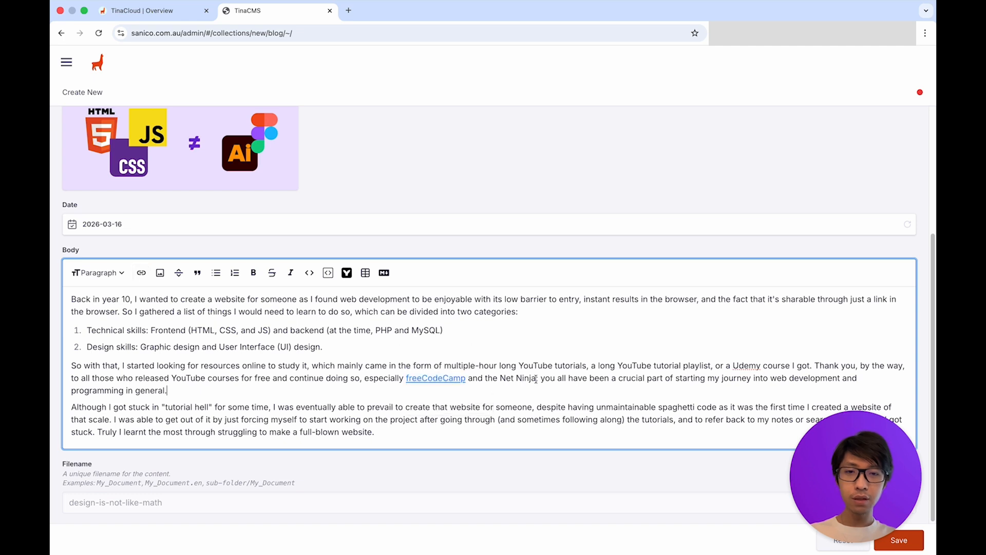
drag(536, 379, 500, 380)
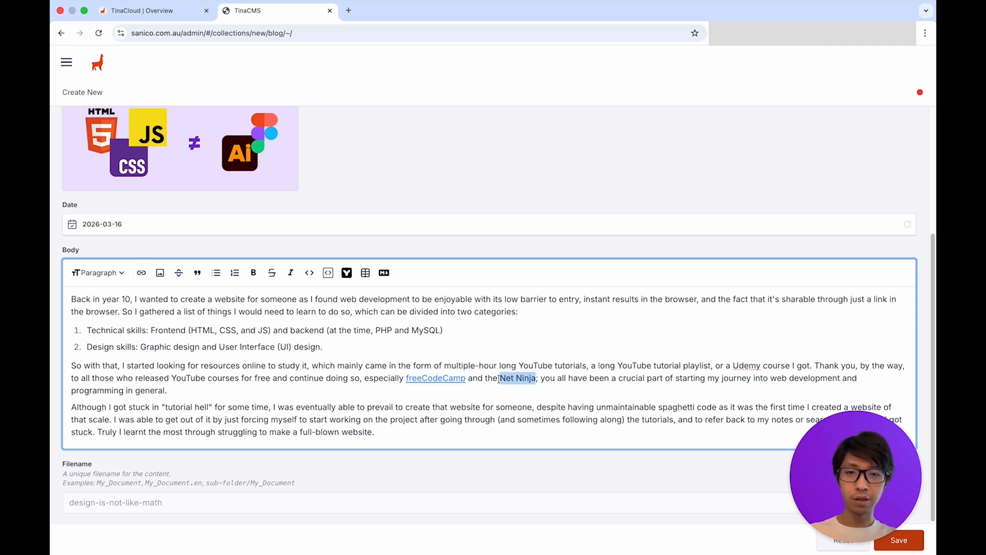
click(140, 273)
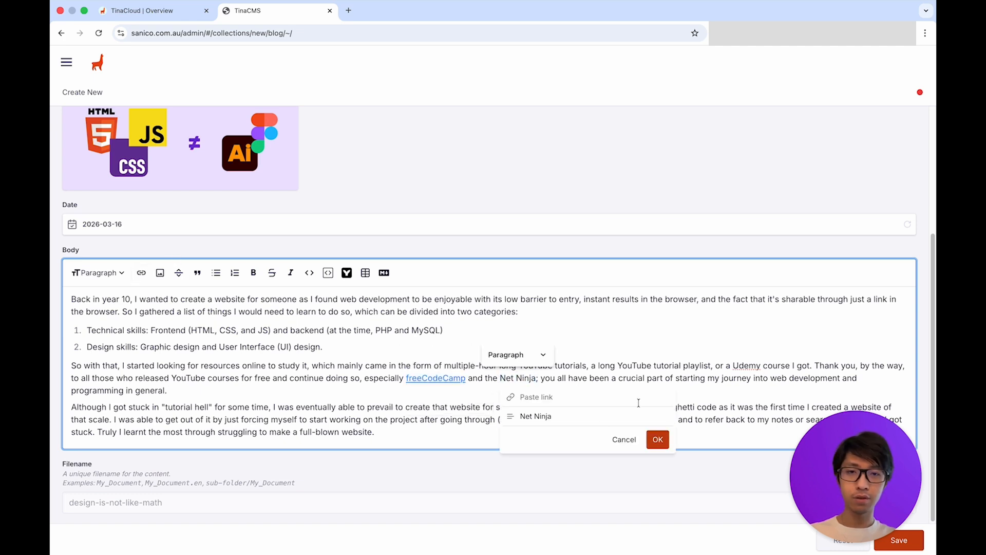
text(https://youtube.com/@NetNinja)
key(Return)
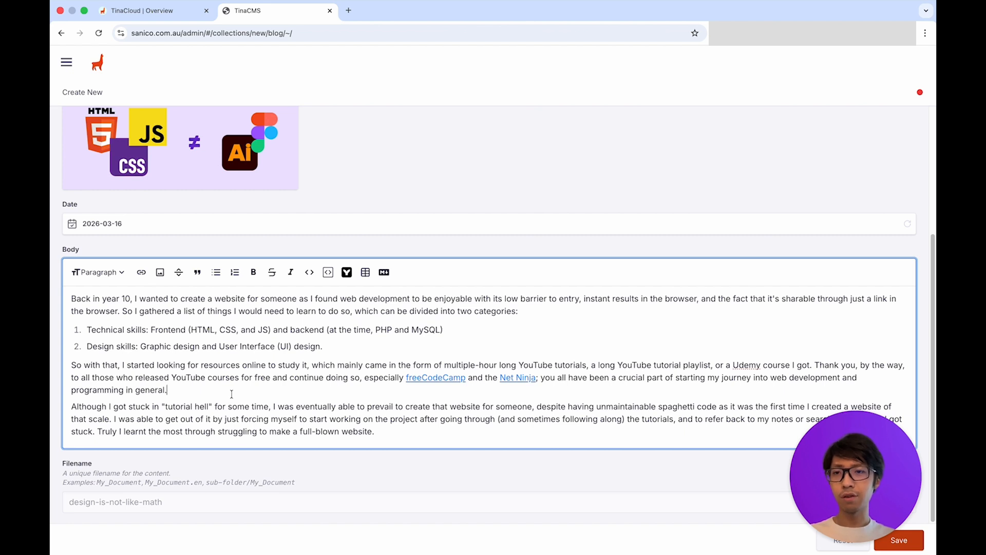
Add a Heading 2 reading "Getting started on projects" above the last body paragraph
click(232, 394)
key(Return)
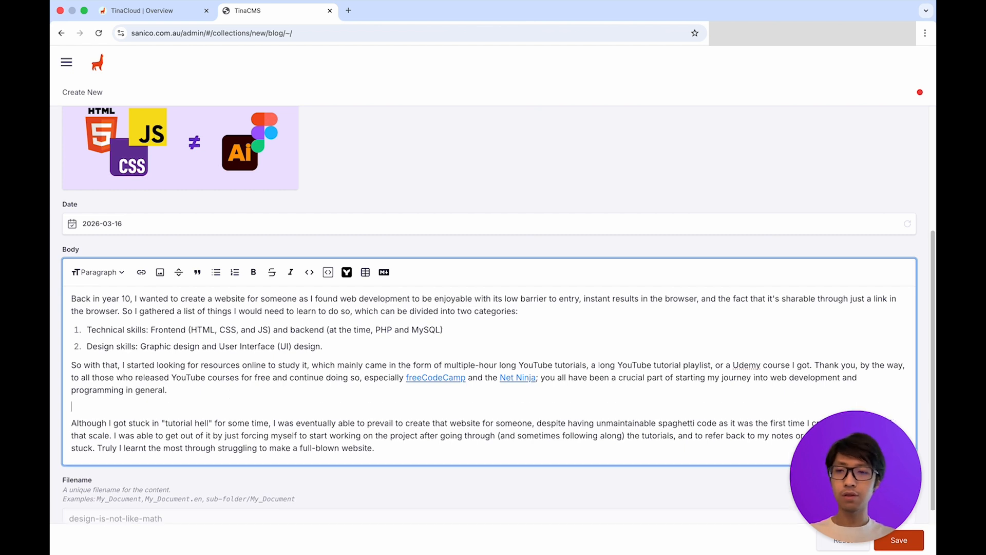
click(97, 272)
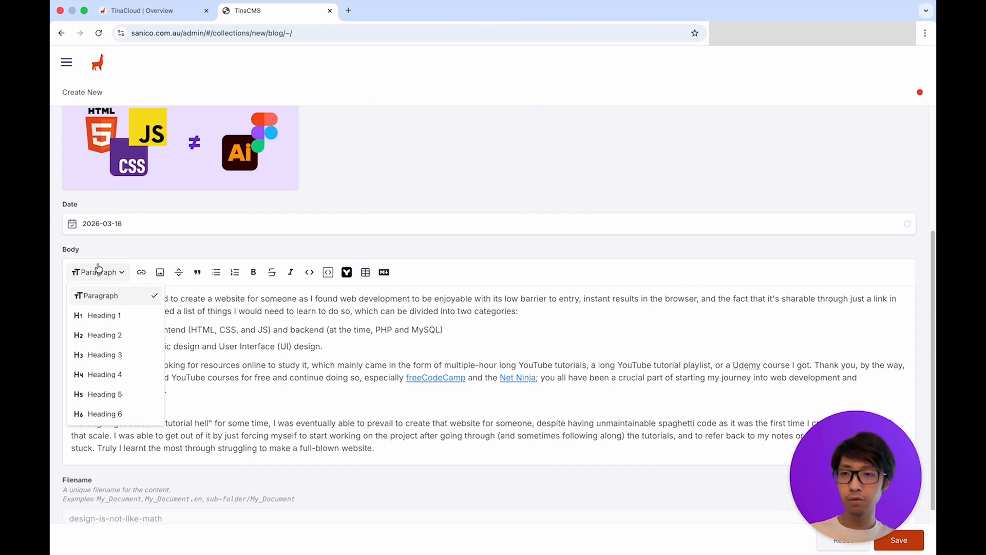
click(114, 335)
click(119, 278)
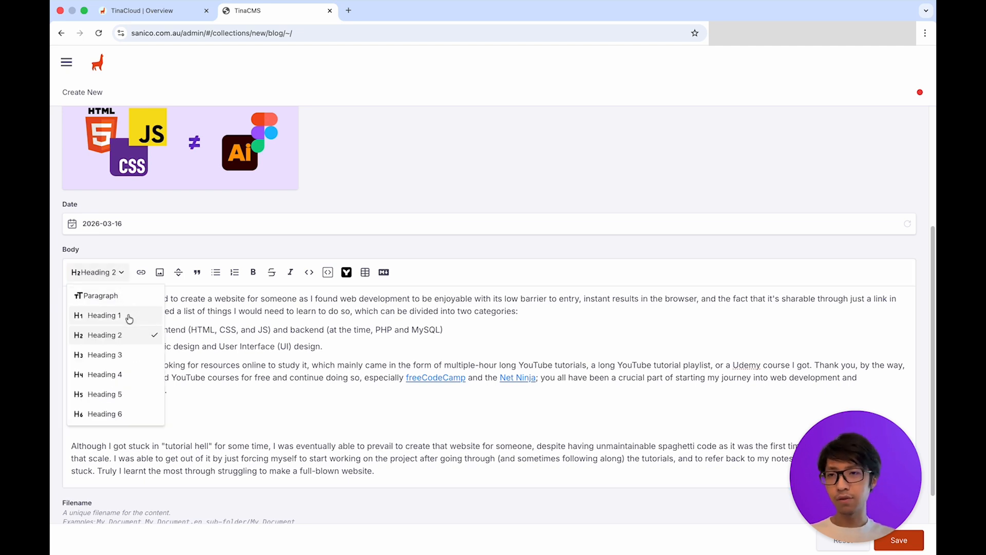
click(118, 277)
click(148, 407)
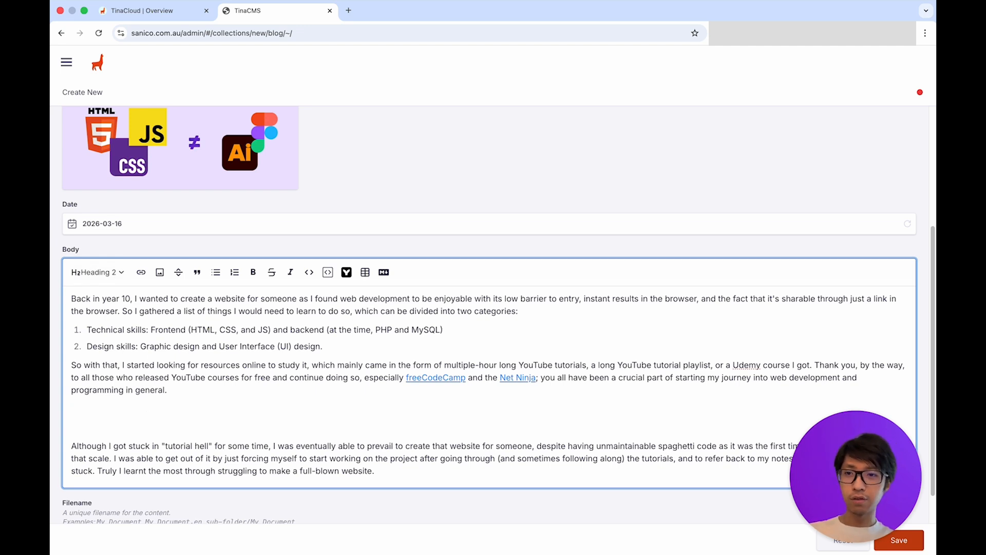
text(Getting)
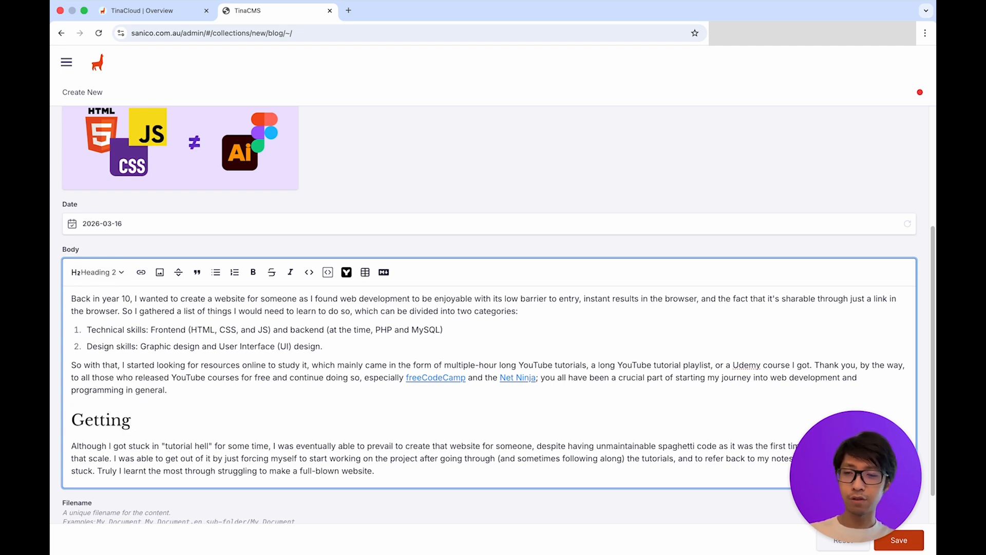
text( started on projects)
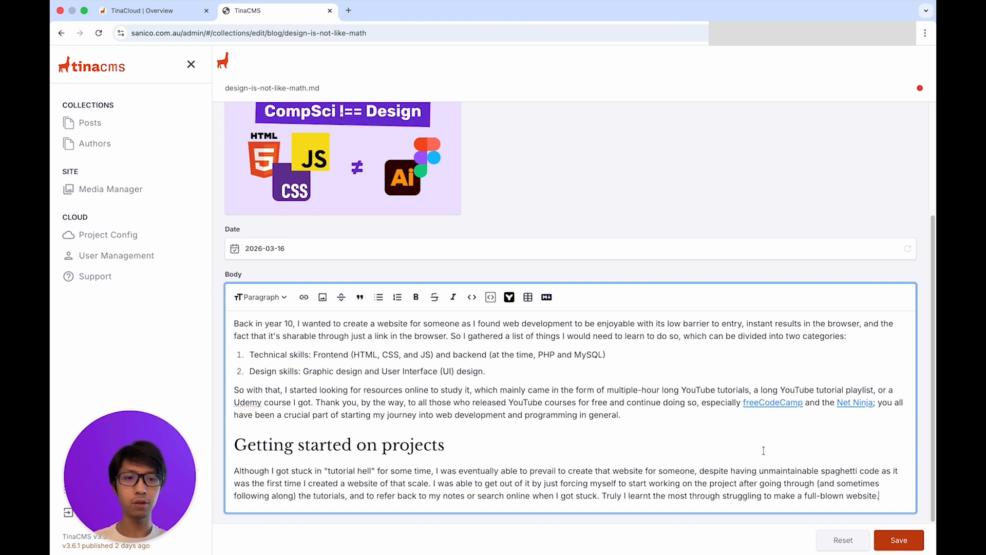
Insert the mountains picture from the media folder blog/design-is-not-like-math-nor-computer-science-1 on a new line after the last body paragraph
key(Return)
scroll(756, 402, down, 1)
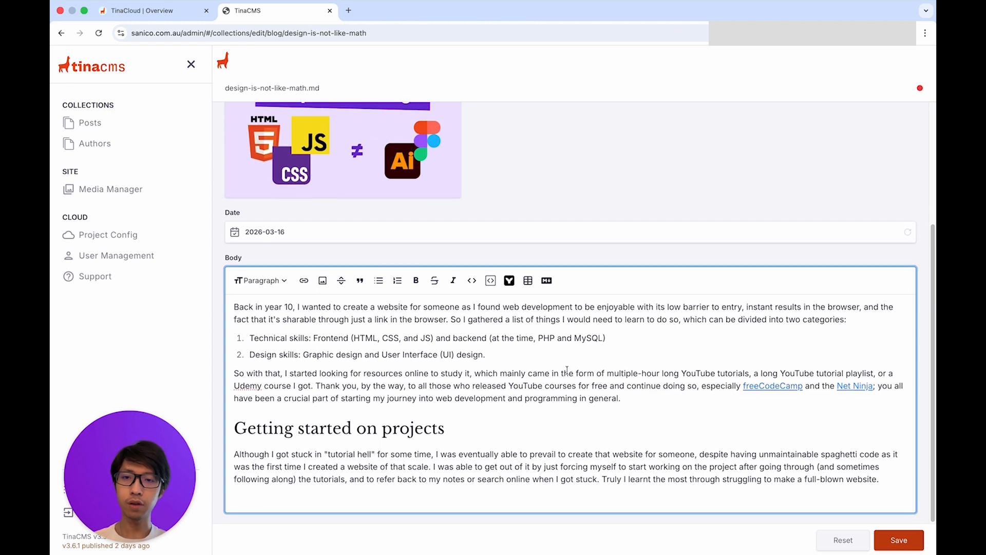
click(323, 281)
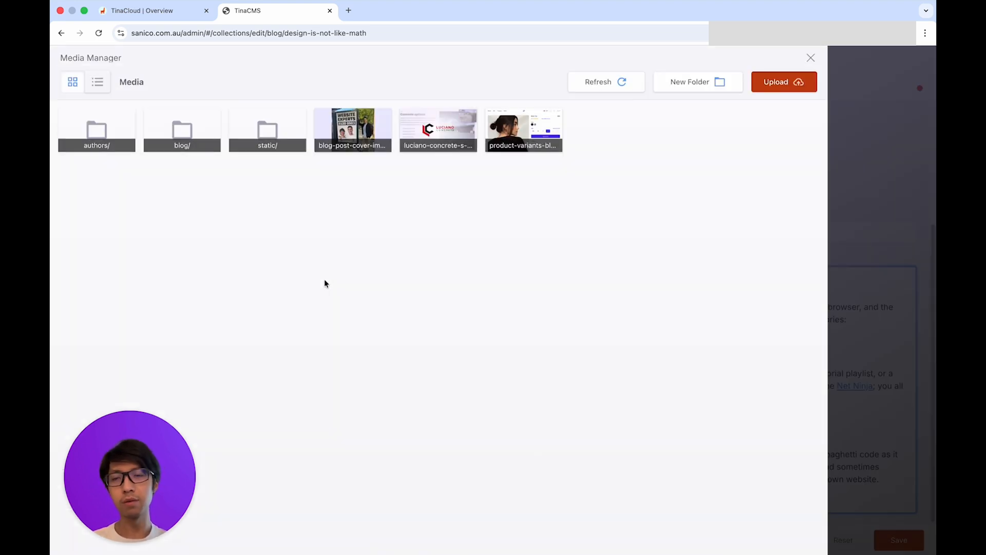
click(200, 138)
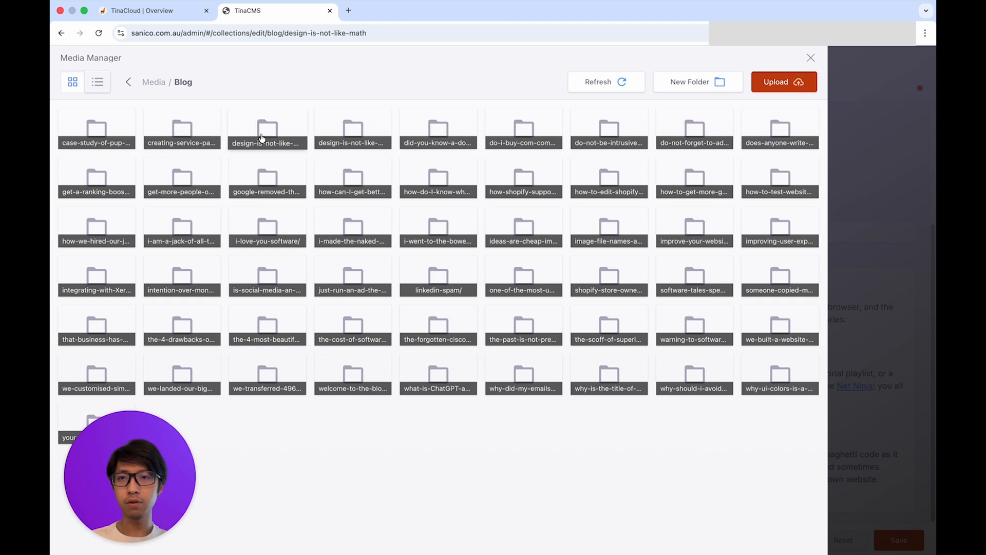
click(261, 137)
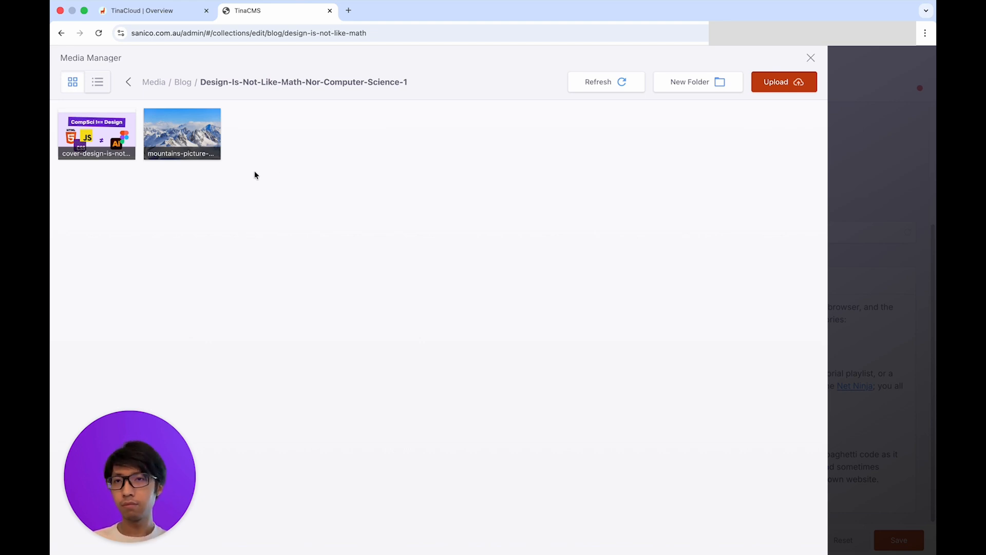
click(198, 136)
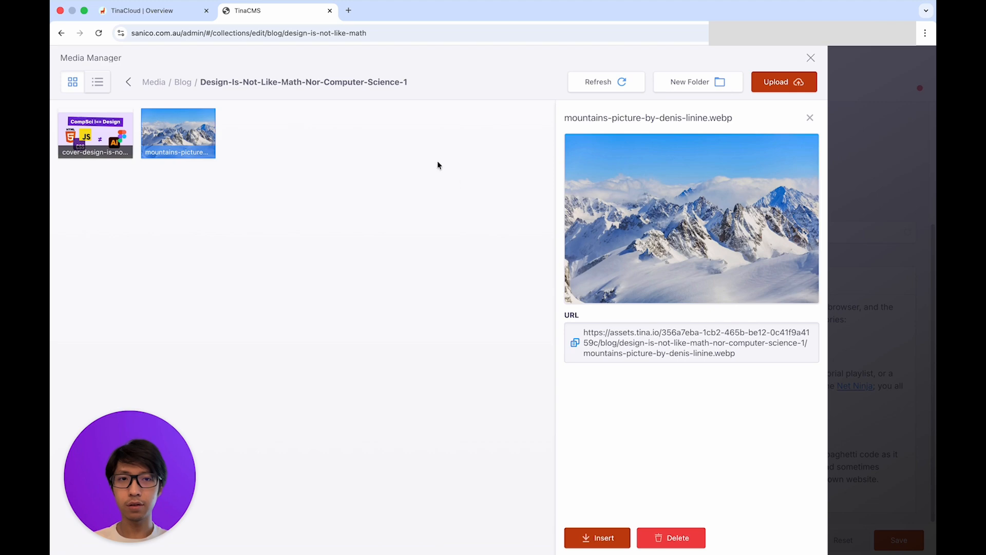
click(589, 538)
scroll(500, 407, down, 3)
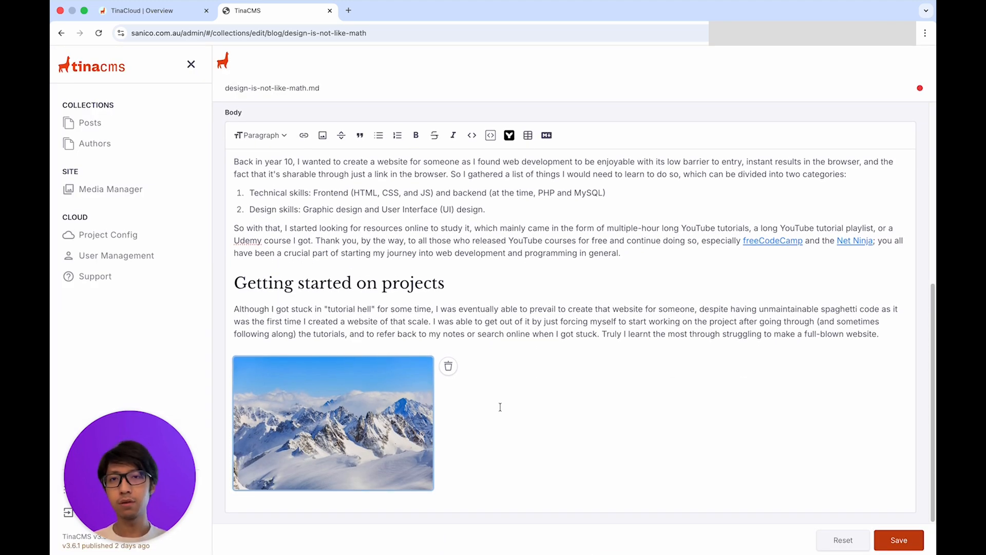
Set the mountain image's alt text and caption both to "Peaks of snowy mountains." and save the post
click(367, 393)
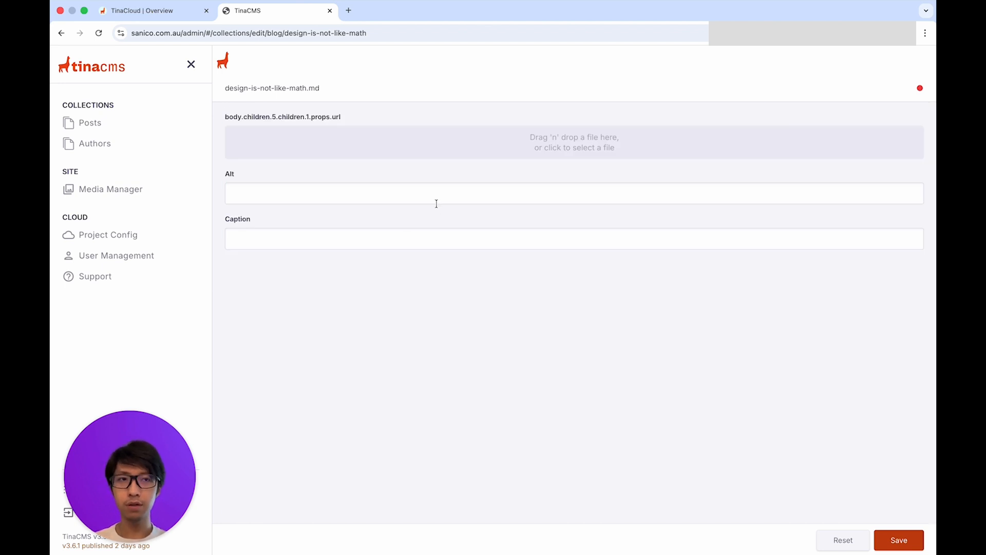
click(329, 197)
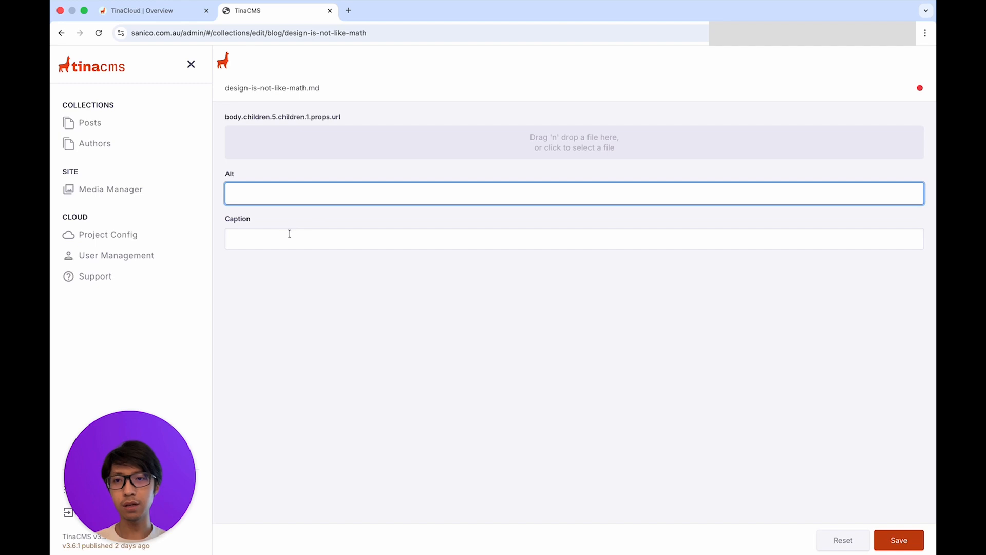
click(280, 243)
click(305, 193)
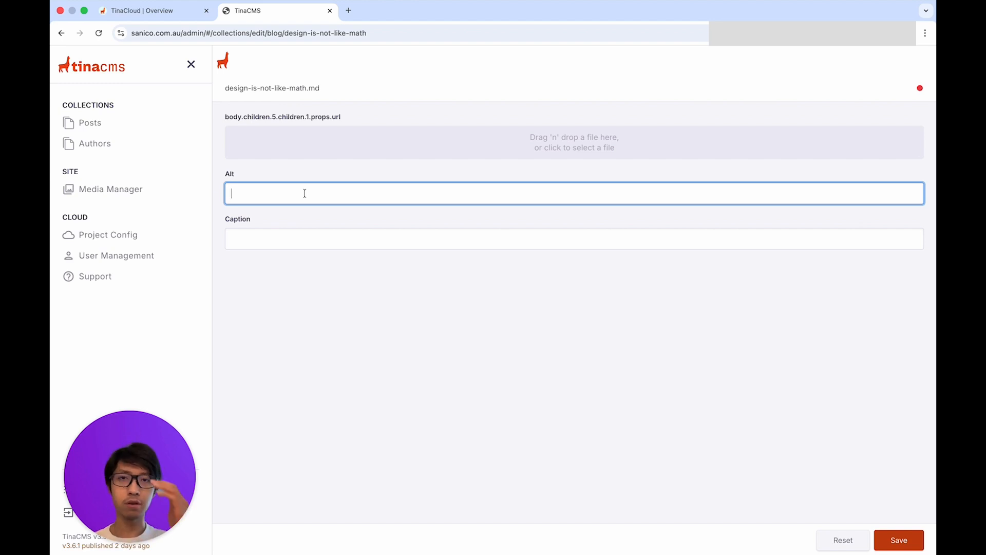
text(Peaks of snowy mountains.)
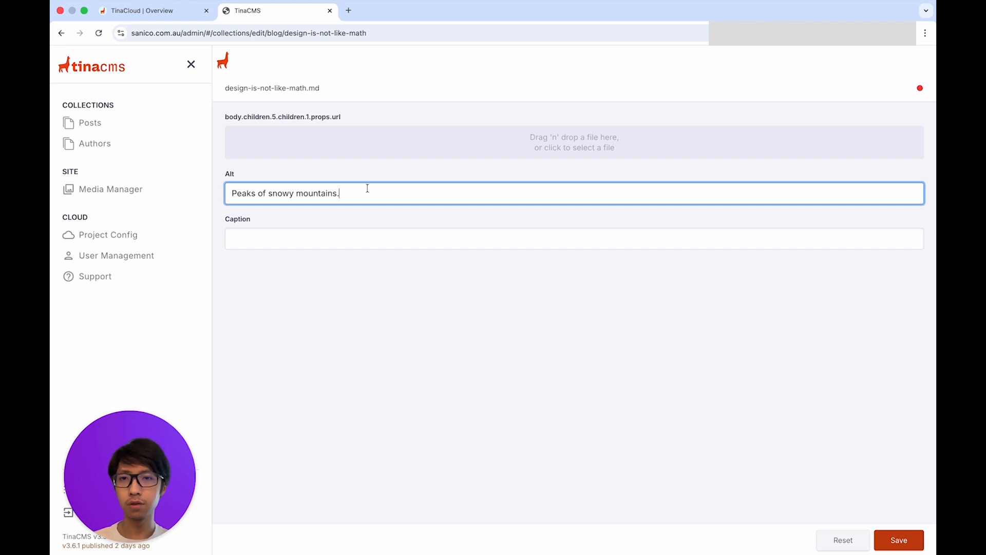
click(316, 244)
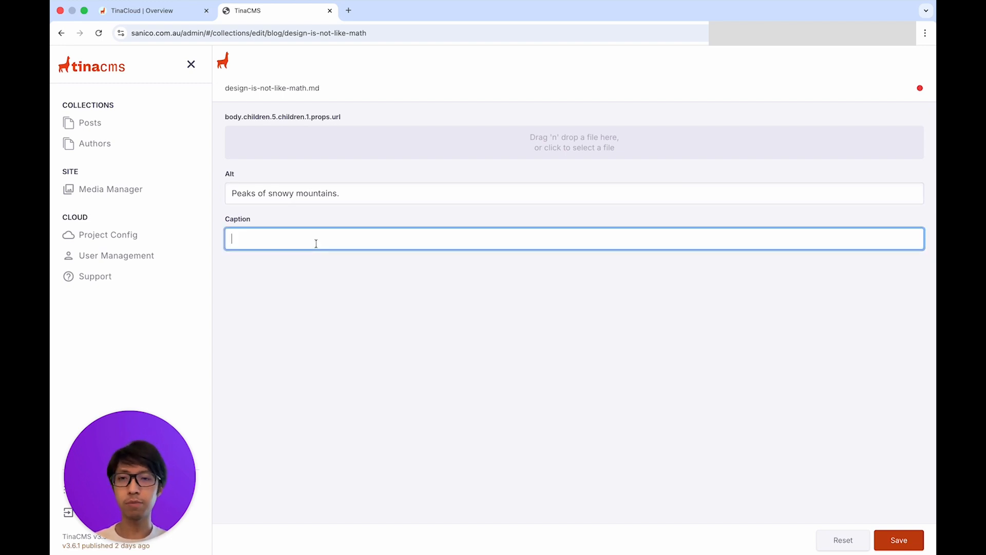
text(Peaks of snowy mountains.)
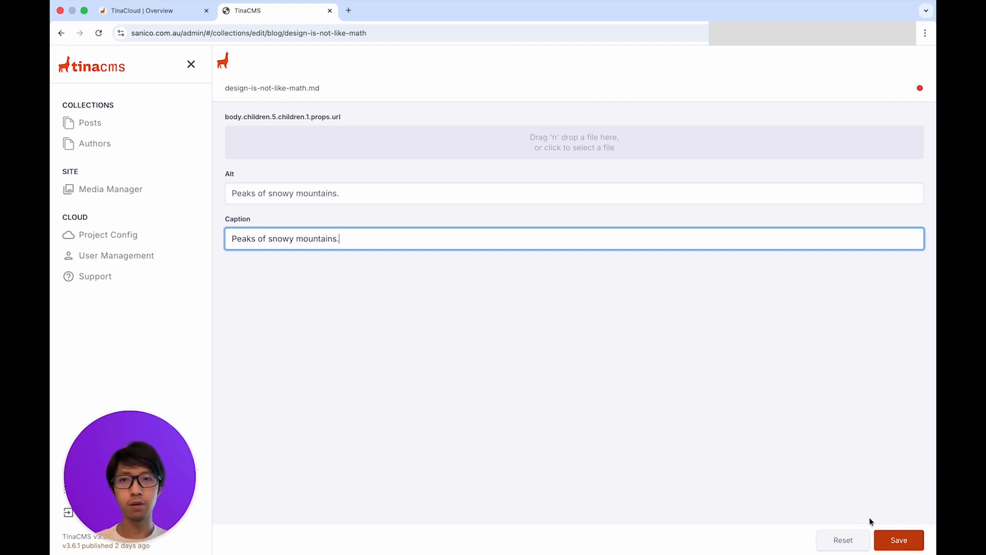
click(894, 551)
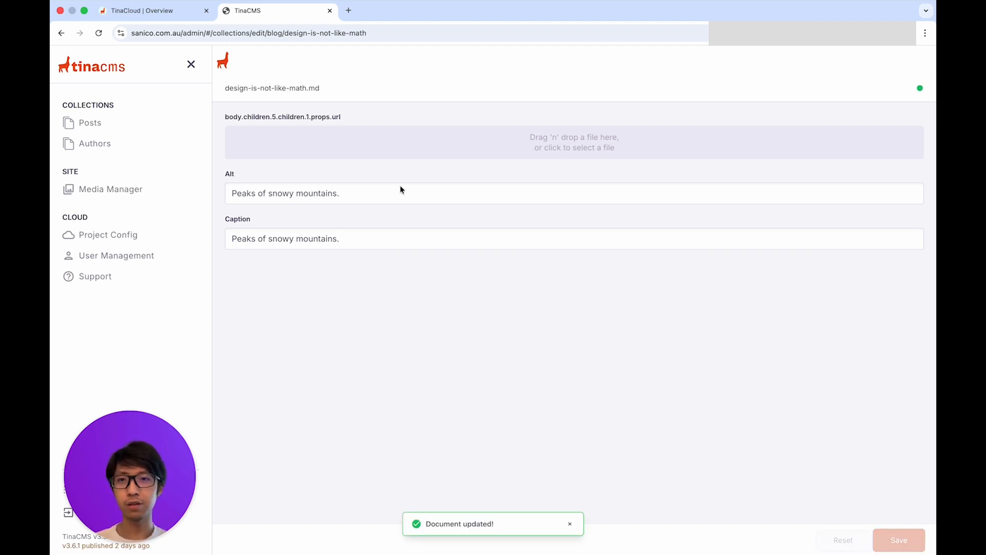
Reopen the "Design is not like math" post, review its fields and body content, and return to the posts list
click(88, 124)
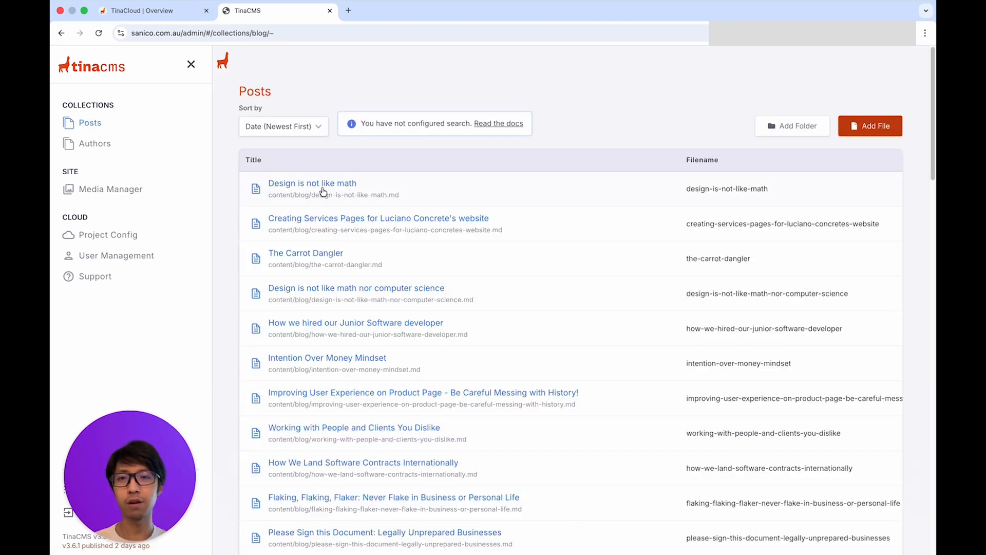
click(323, 191)
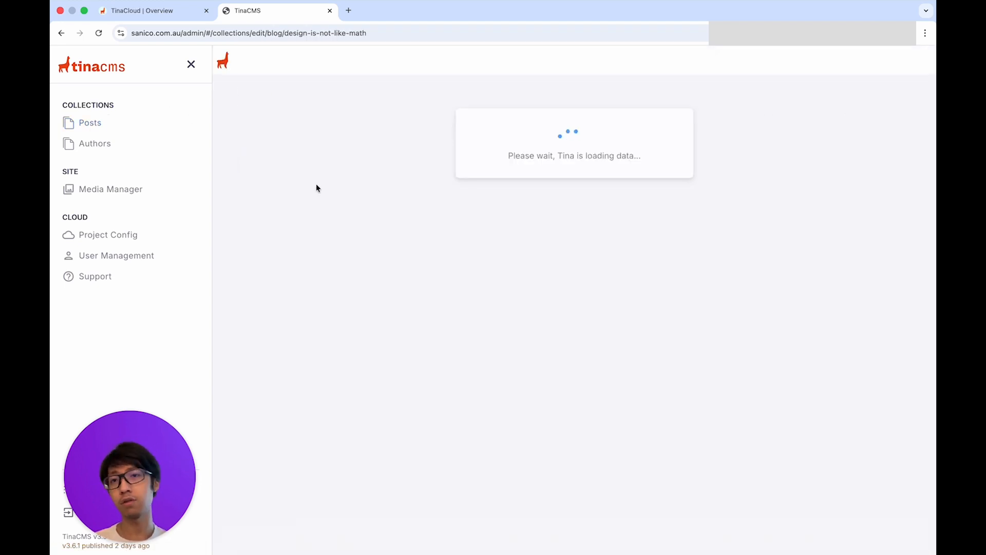
scroll(455, 308, down, 5)
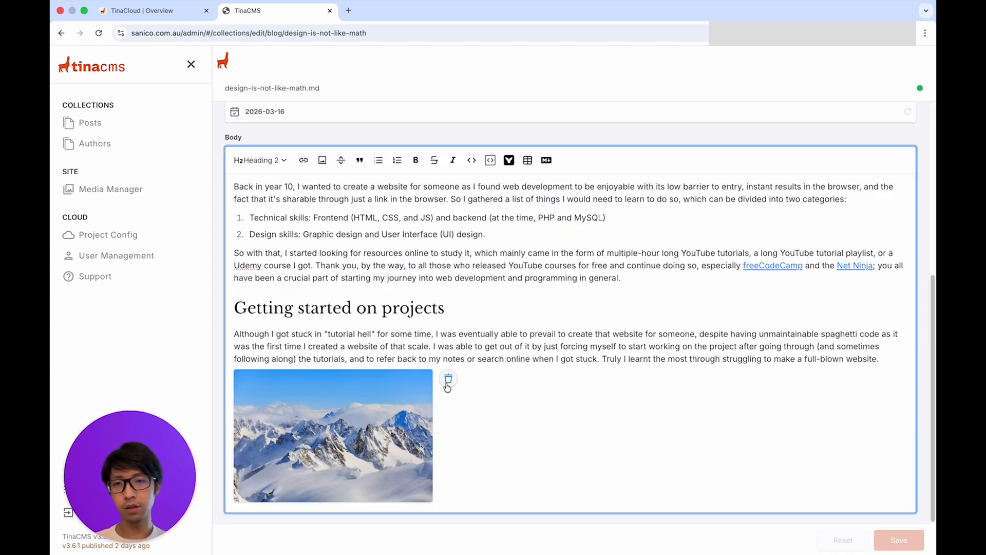
scroll(554, 291, up, 5)
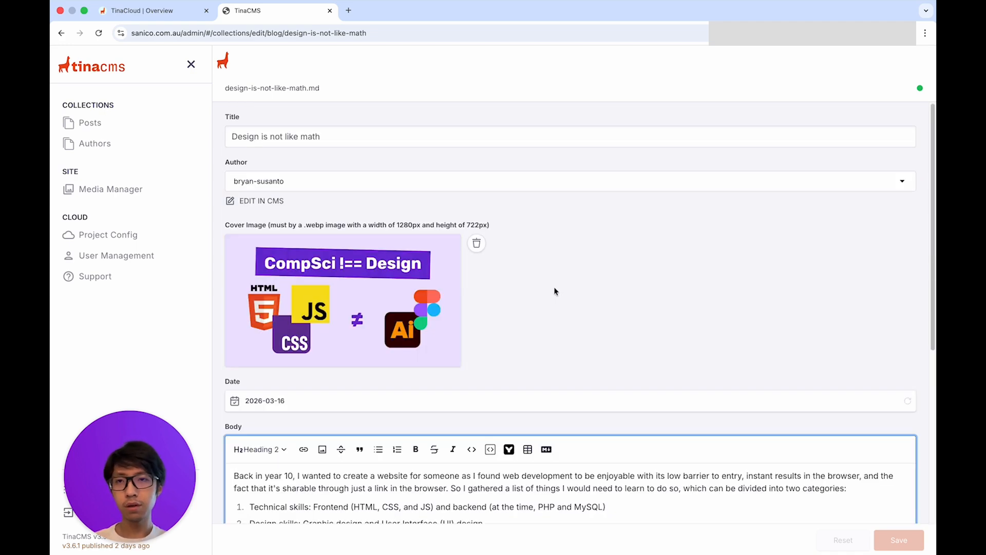
scroll(554, 291, down, 5)
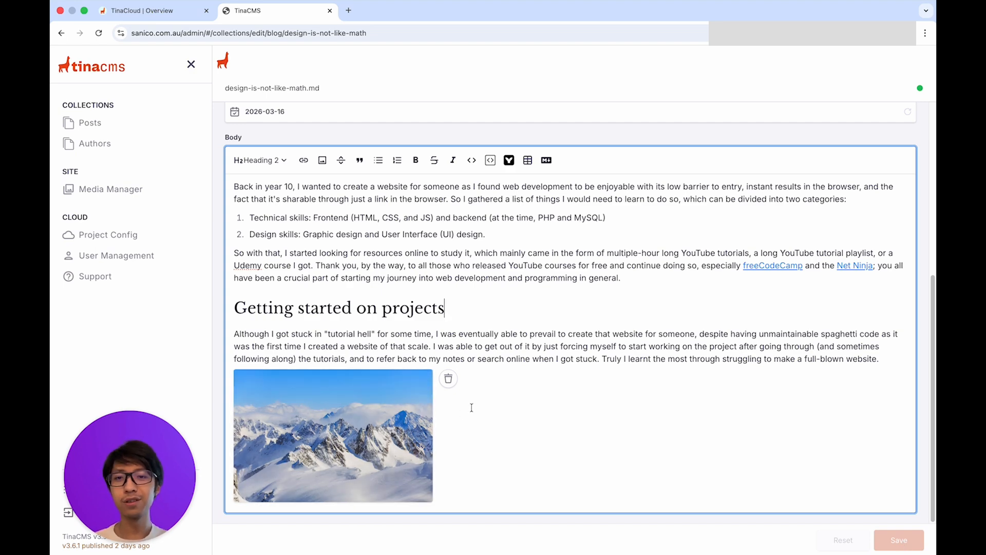
scroll(685, 269, up, 5)
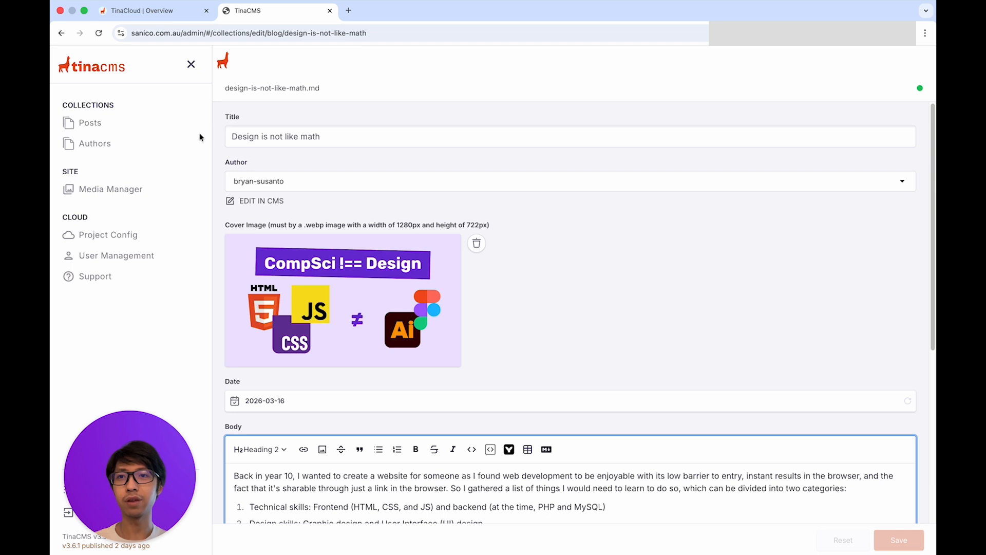
click(97, 123)
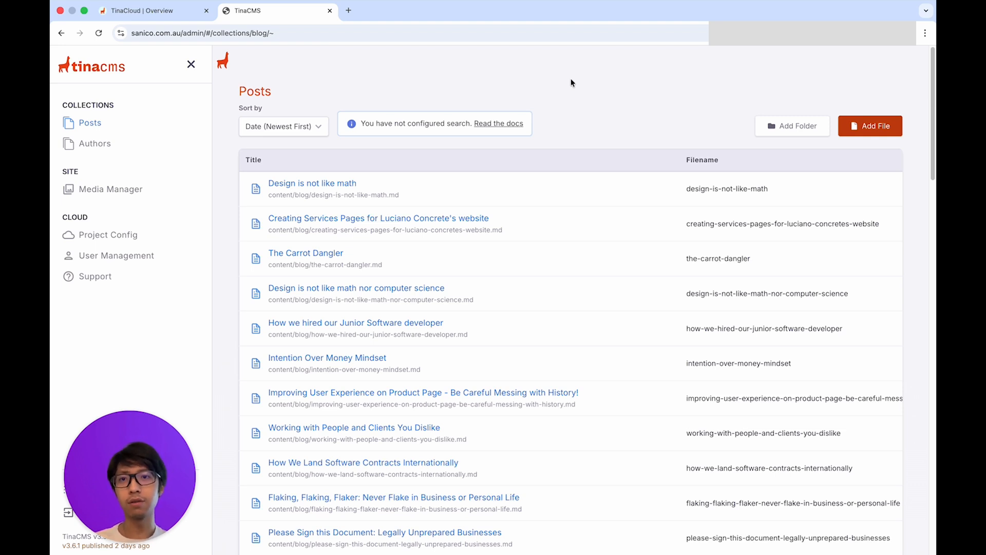
Reopen the "Design is not like math" post, reword its body heading as "Getting started on a project", and save the post
click(326, 185)
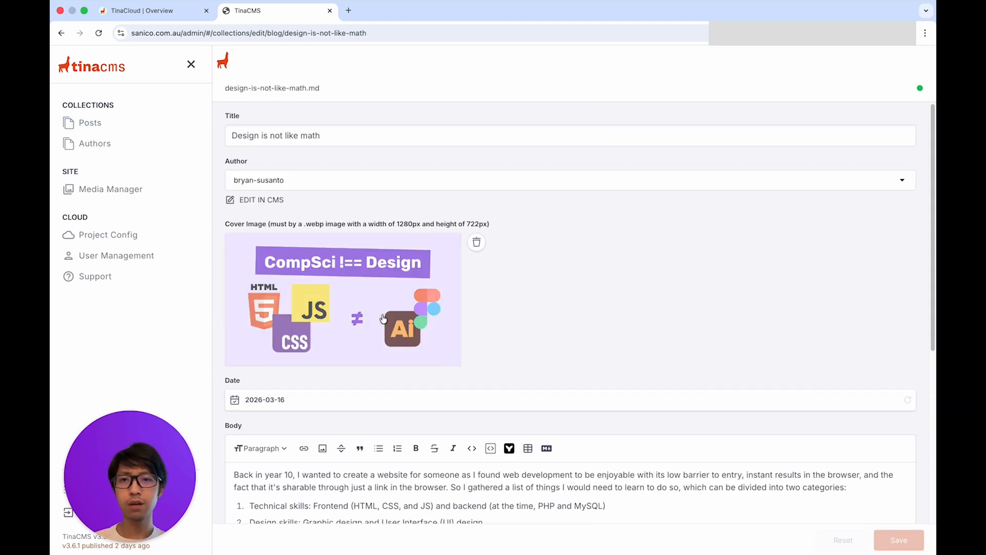
scroll(383, 318, down, 2)
scroll(383, 318, down, 2)
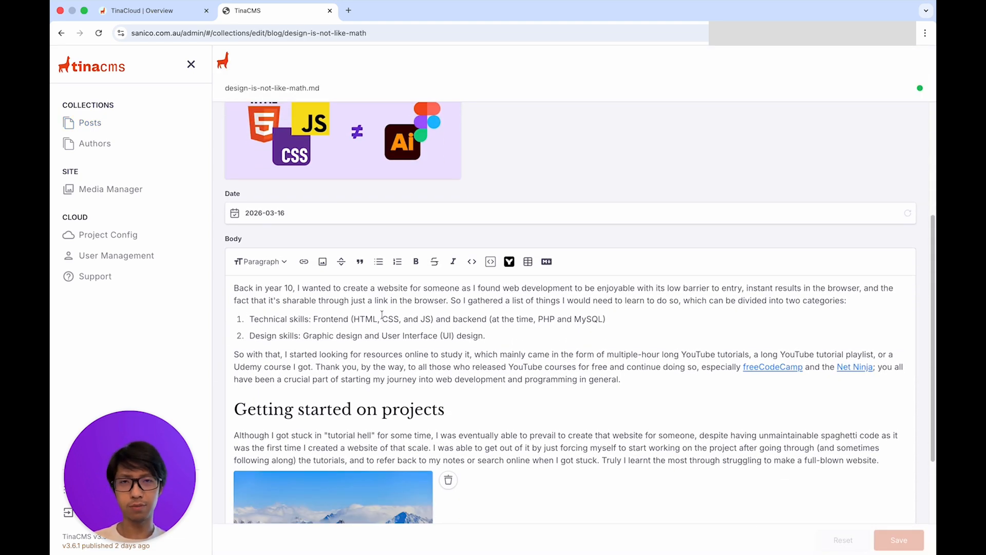
scroll(382, 314, down, 2)
drag(381, 336, 353, 337)
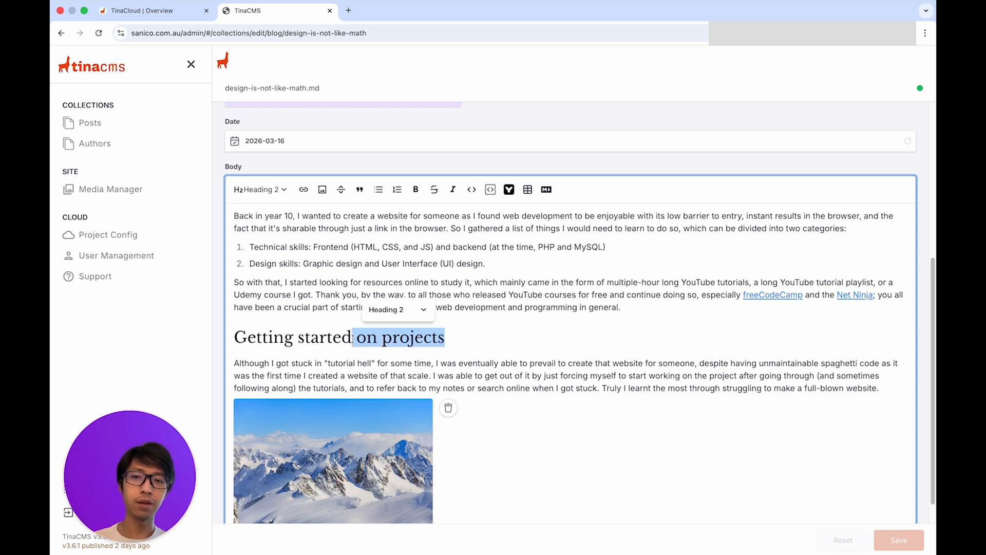
key(BackSpace)
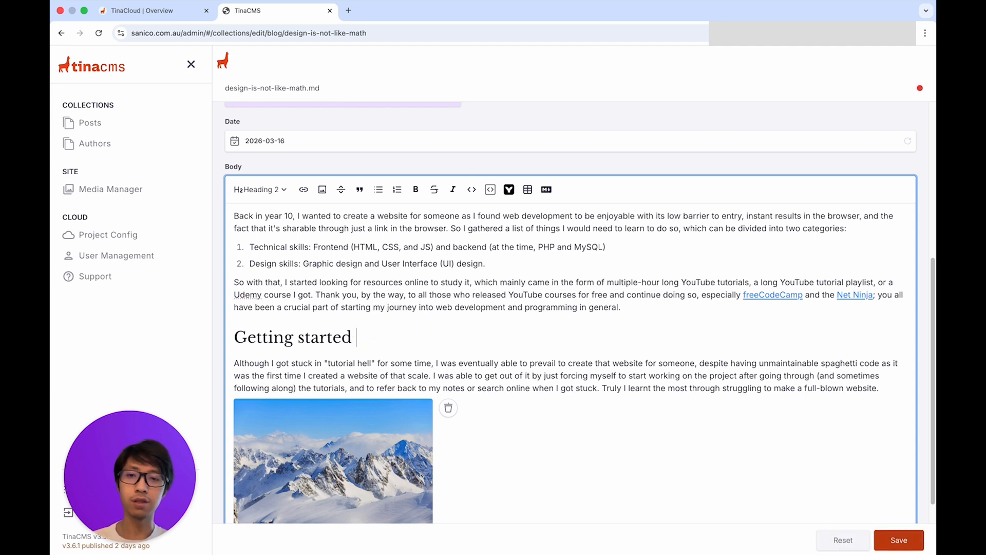
text(on a project)
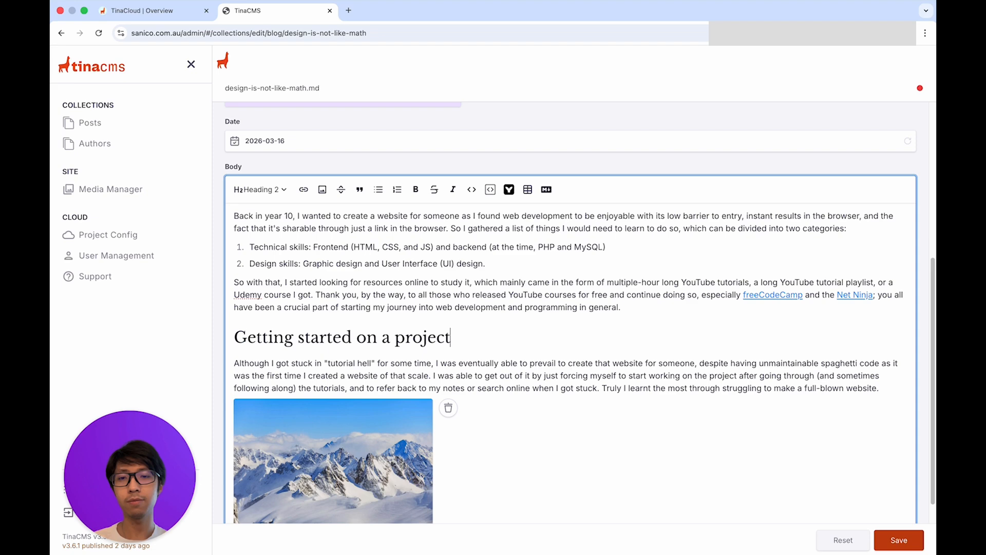
scroll(580, 313, down, 1)
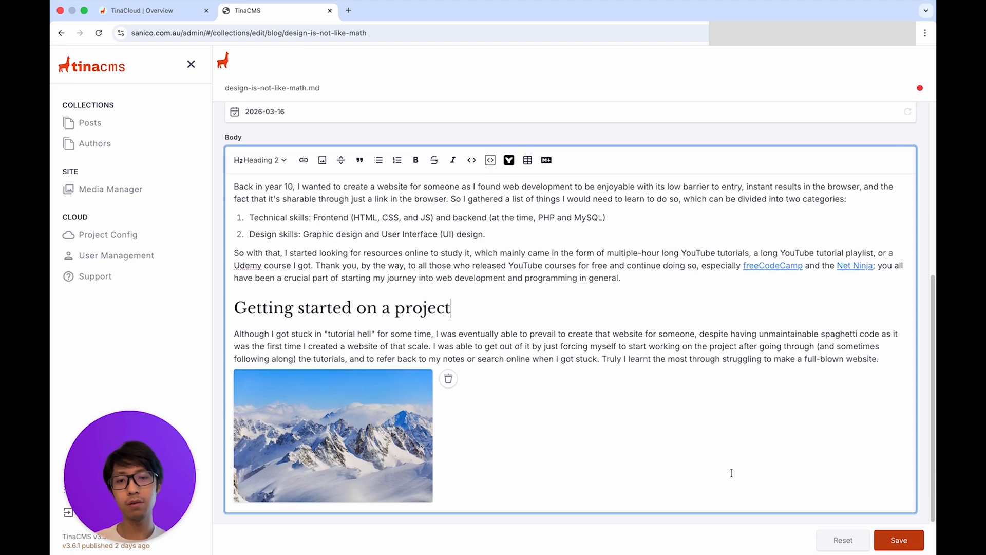
click(905, 537)
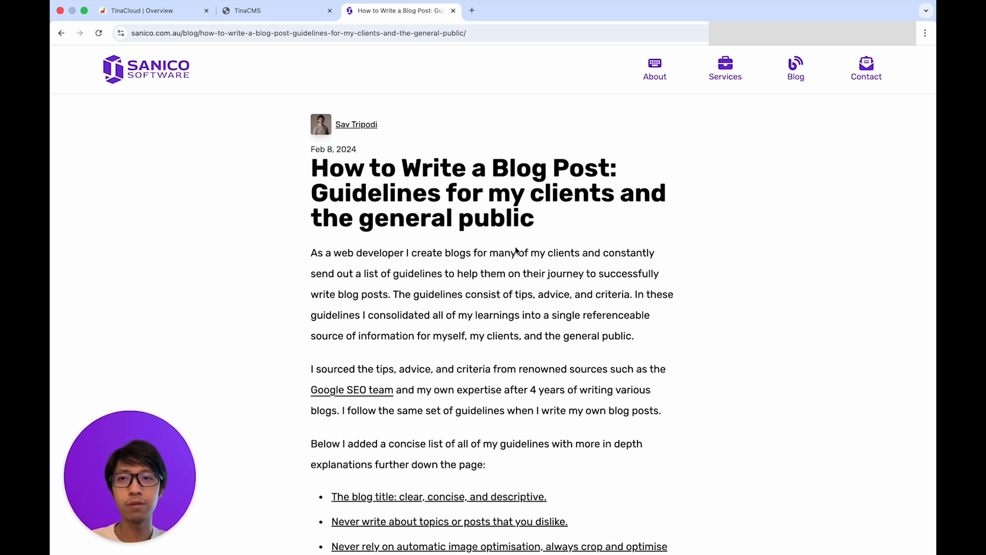
Read the "How to Write a Blog Post" article's introduction, list of guidelines, and advice on what to avoid in blog titles
scroll(516, 250, down, 2)
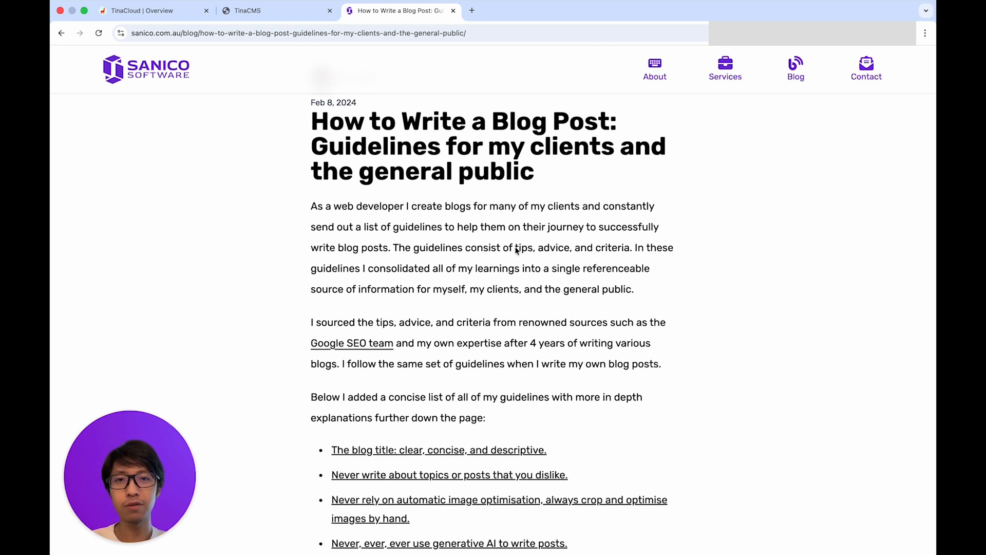
scroll(516, 250, down, 5)
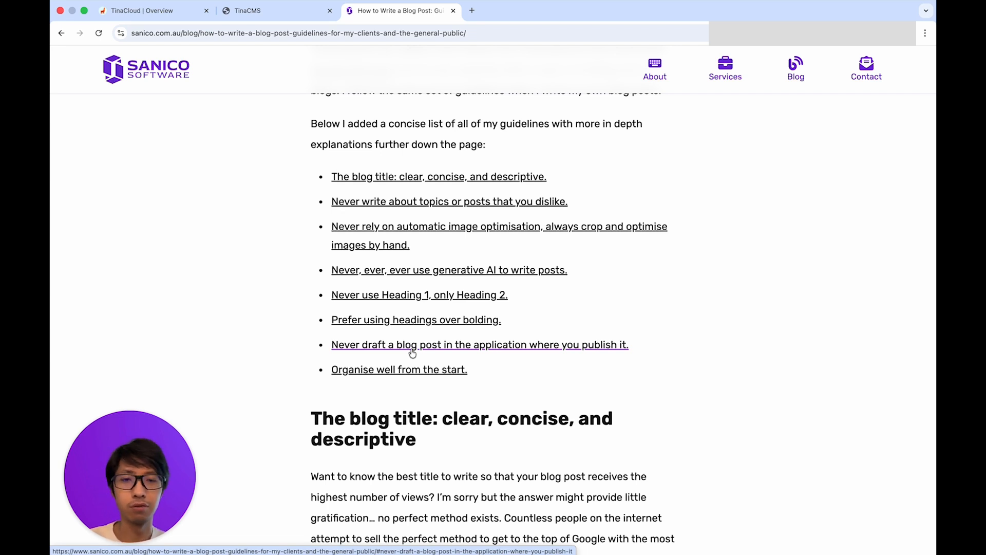
scroll(266, 283, down, 1)
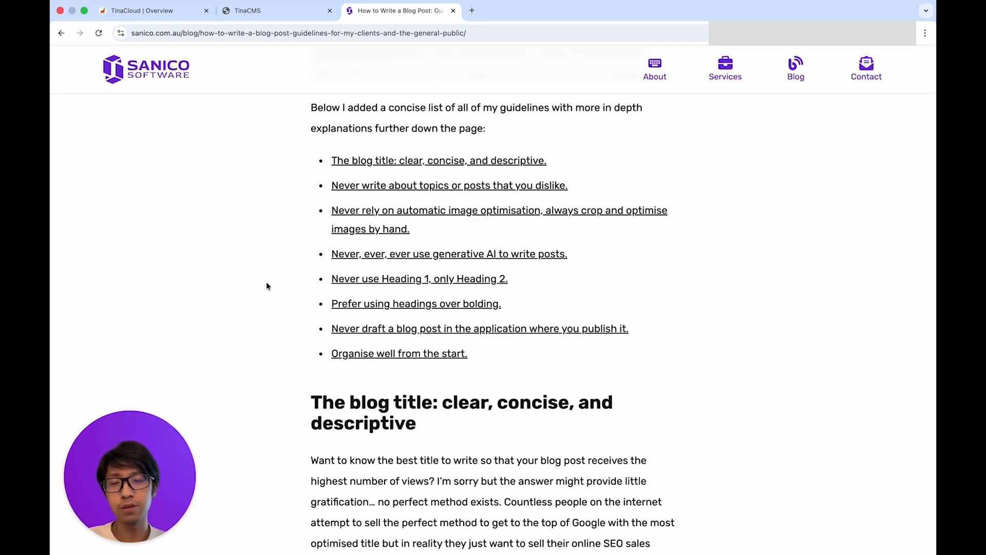
scroll(266, 284, down, 5)
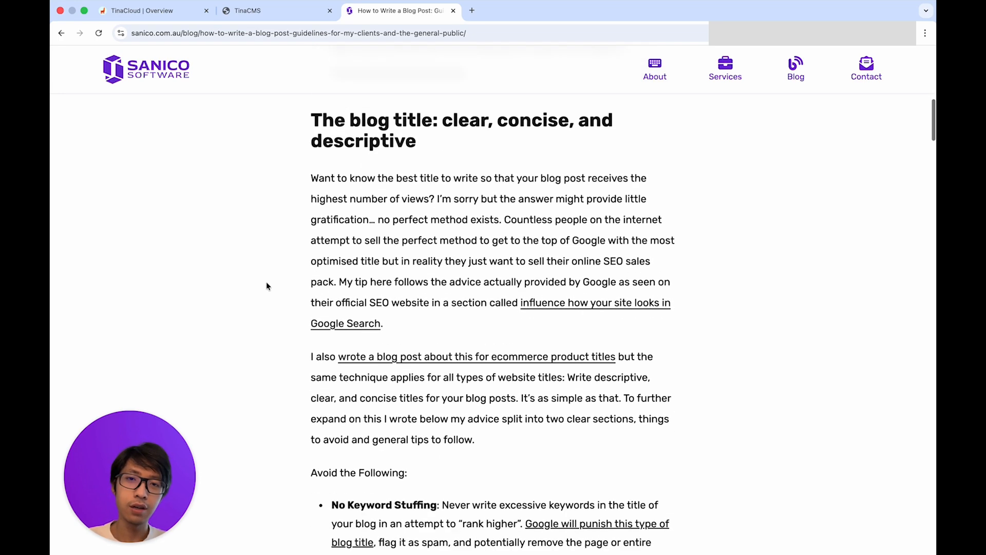
scroll(266, 286, down, 3)
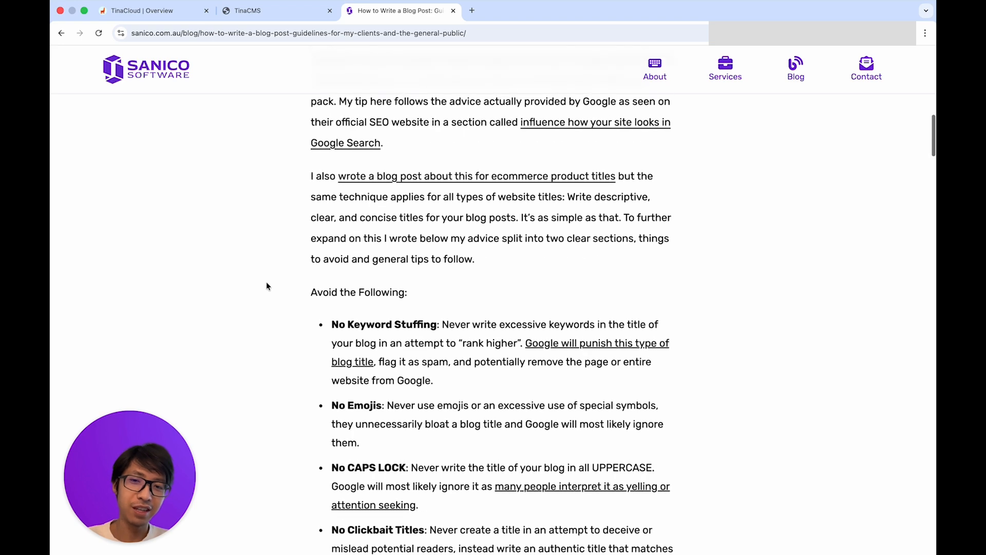
scroll(266, 284, down, 2)
scroll(267, 284, down, 1)
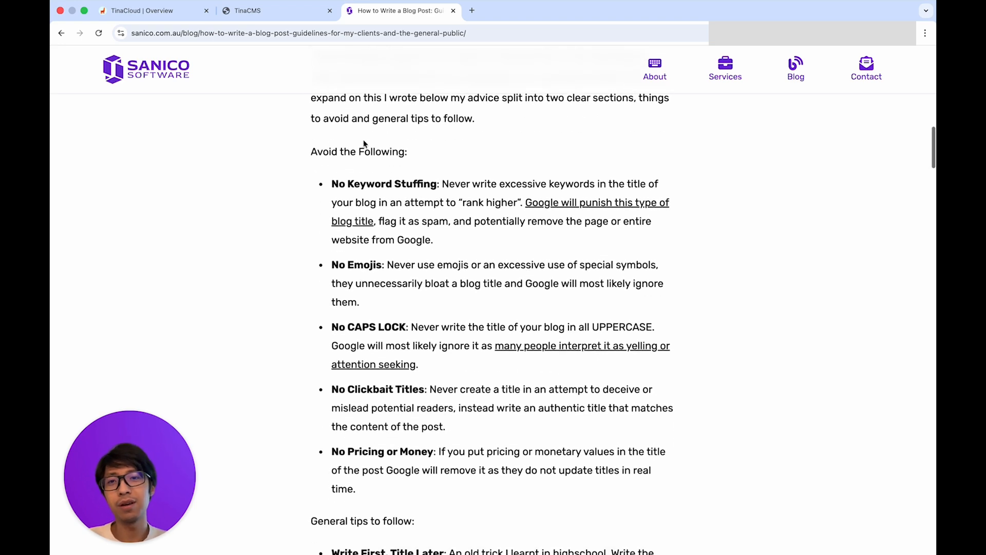
drag(348, 184, 438, 184)
click(194, 290)
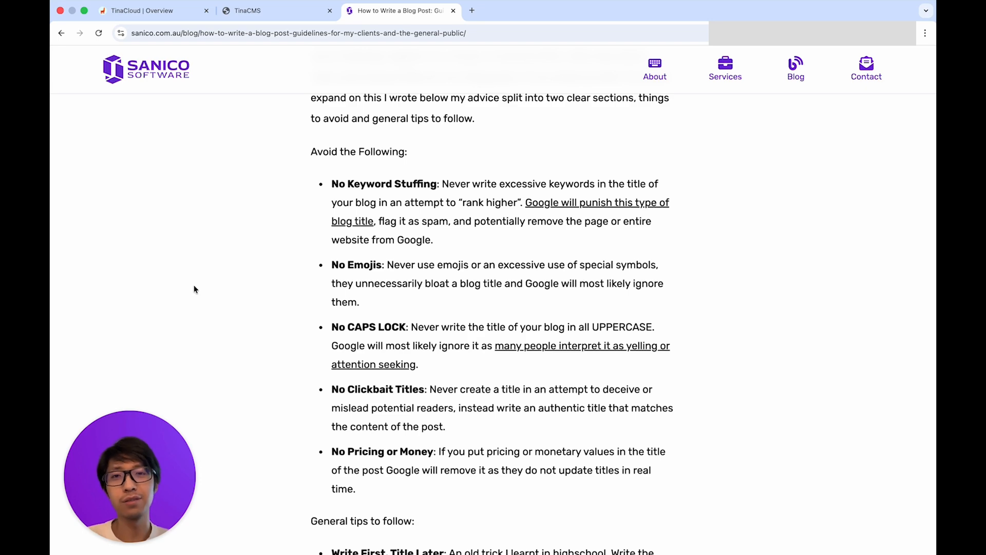
Review the article's sections on using Heading 2, drafting outside the CMS and organising post folders, through to the Conclusion
scroll(194, 289, down, 15)
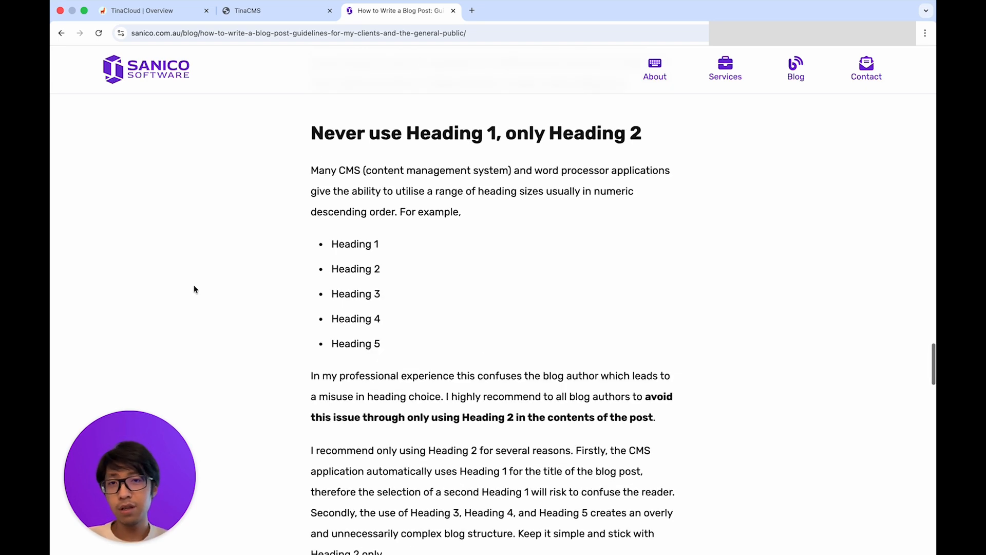
scroll(194, 289, down, 7)
scroll(193, 289, down, 9)
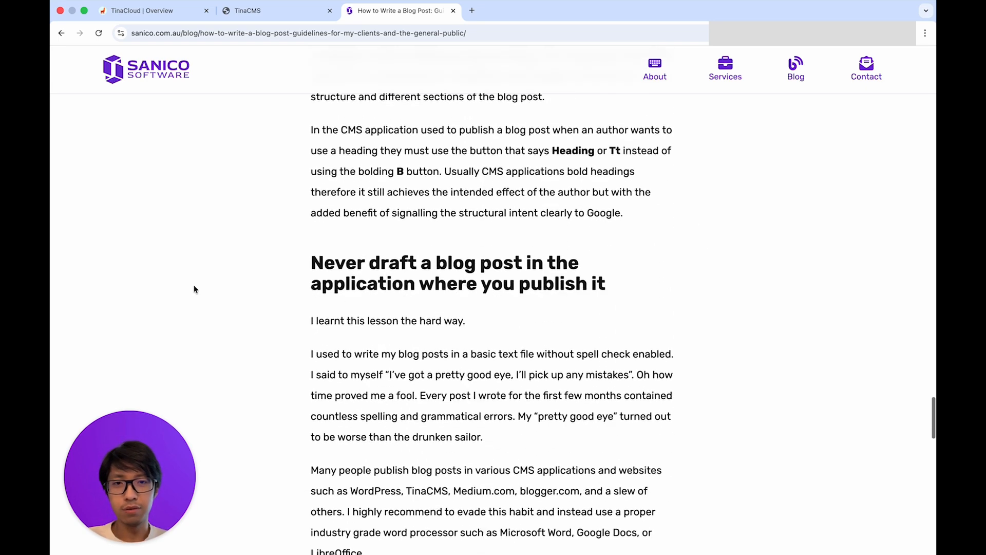
scroll(193, 289, down, 6)
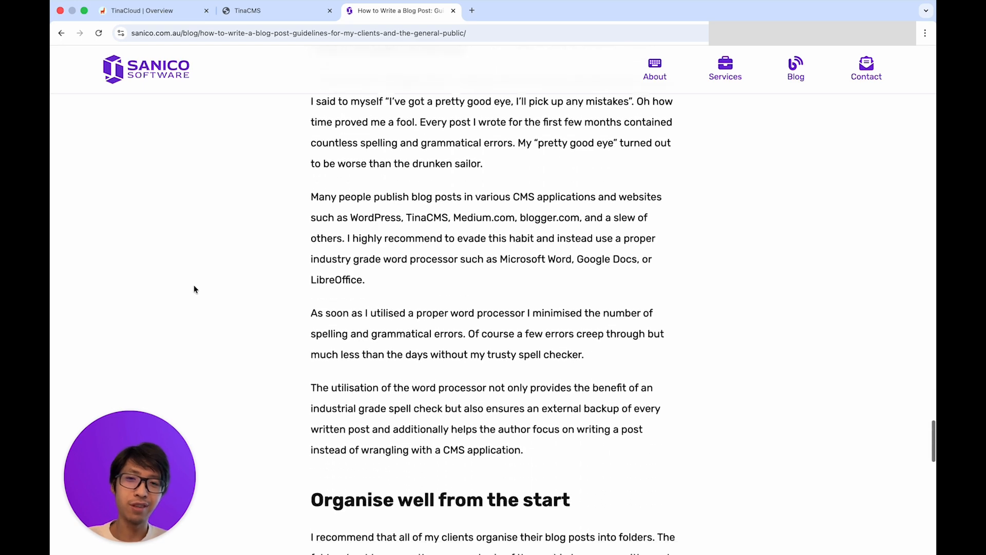
scroll(194, 289, down, 11)
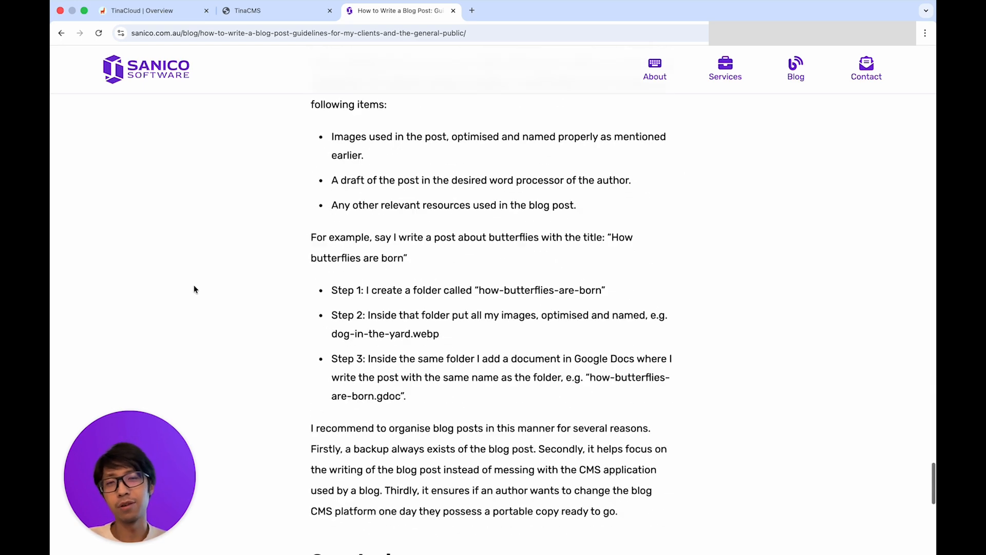
scroll(194, 289, down, 2)
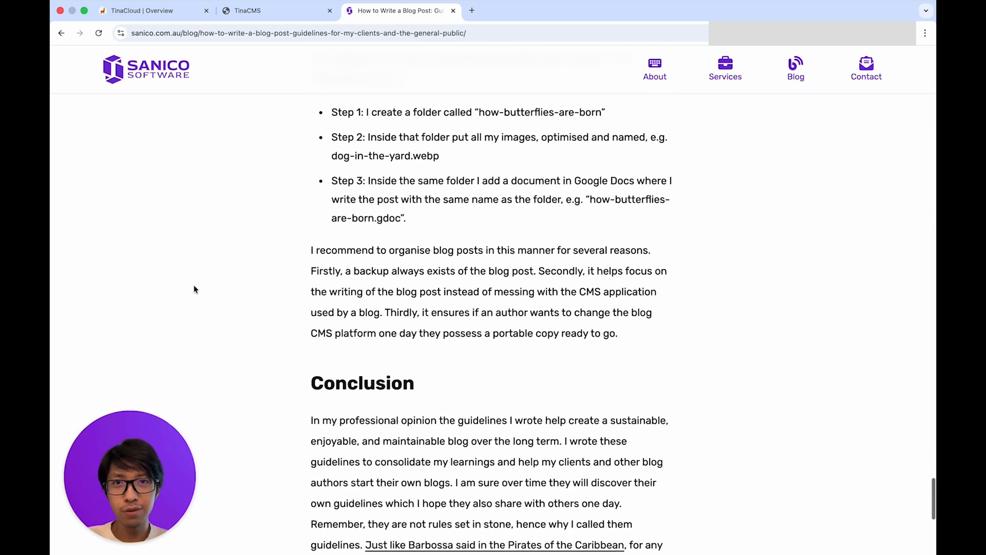